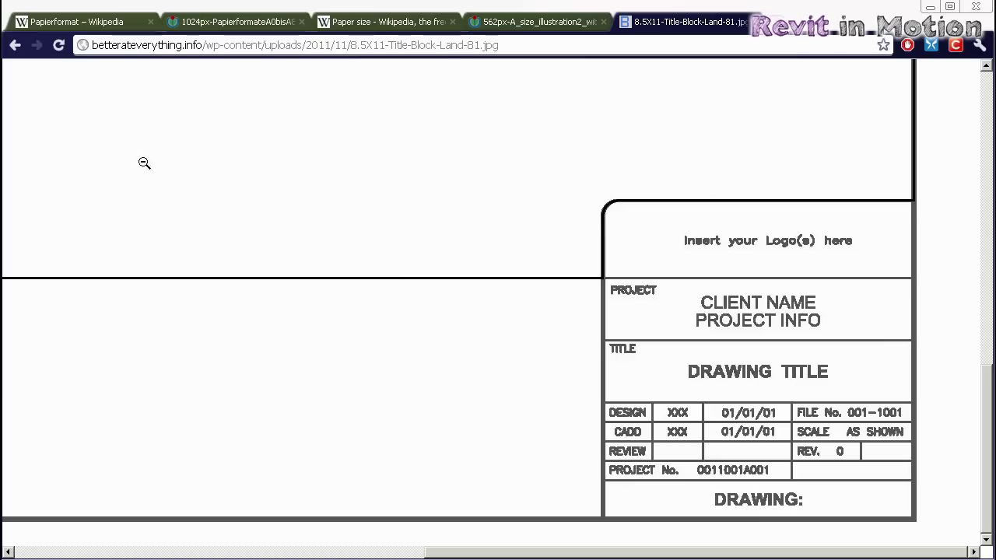
Examine the A0–A8 paper photo, the Wikipedia Paper size article and the ISO A-series size illustration.
{"action": "left_click", "coordinate": [387, 22]}
{"action": "left_click", "coordinate": [240, 22]}
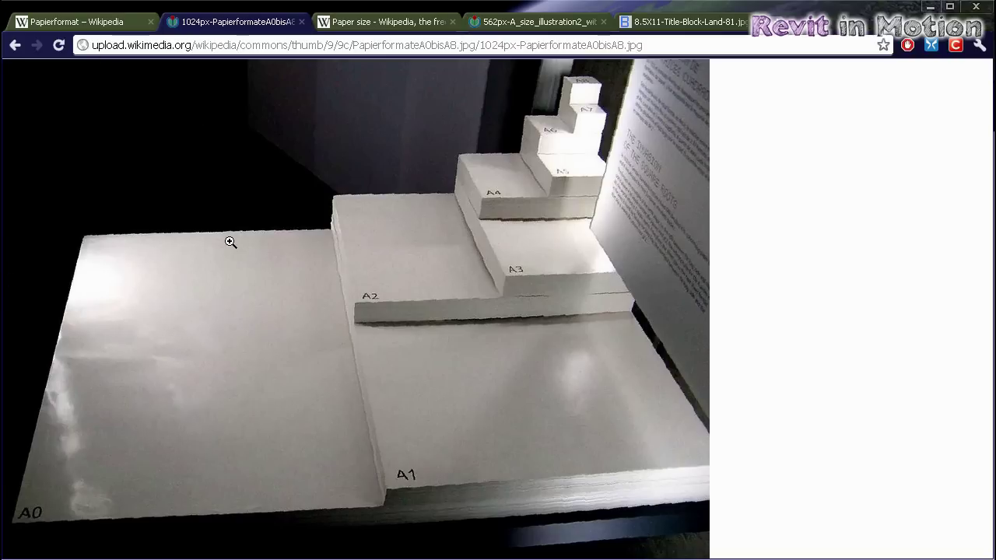
{"action": "left_click", "coordinate": [374, 27]}
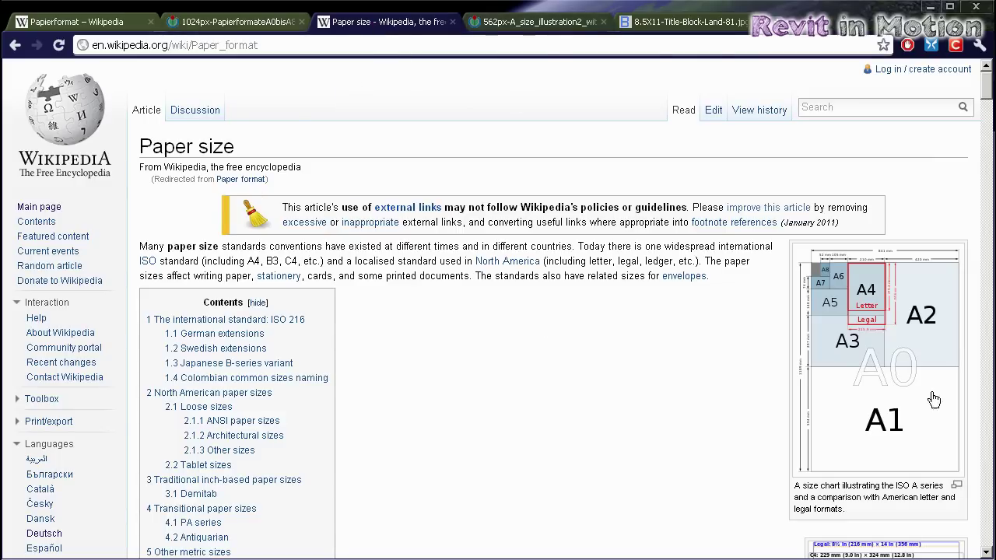
{"action": "left_click", "coordinate": [522, 23]}
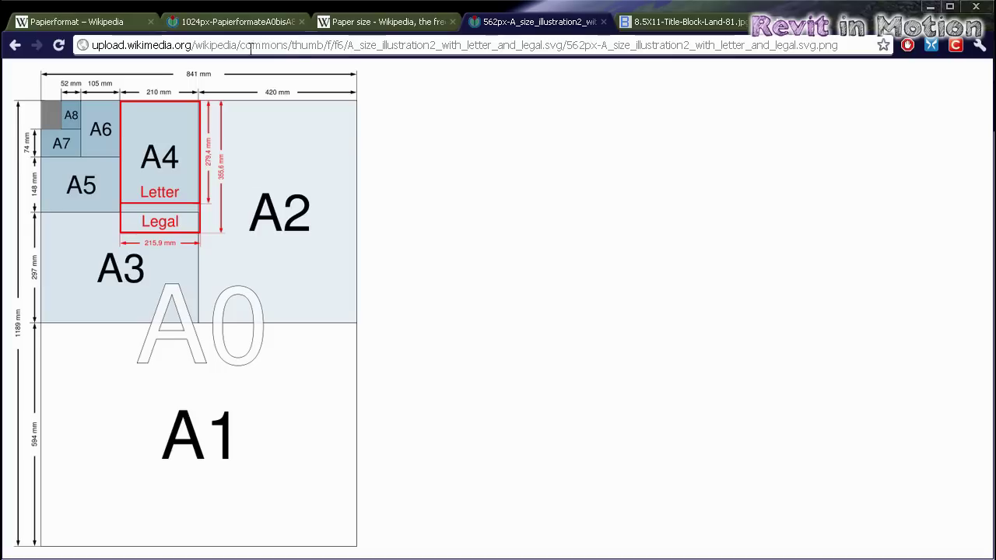
Open the ISO 216 section of the Wikipedia Paper size article and examine its table of ISO paper sizes.
{"action": "left_click", "coordinate": [368, 23]}
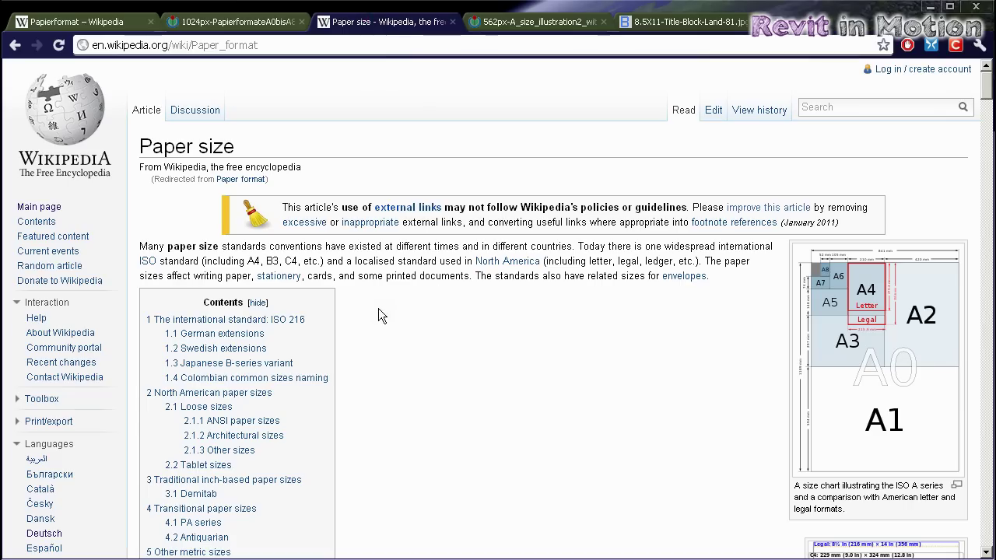
{"action": "left_click", "coordinate": [289, 320]}
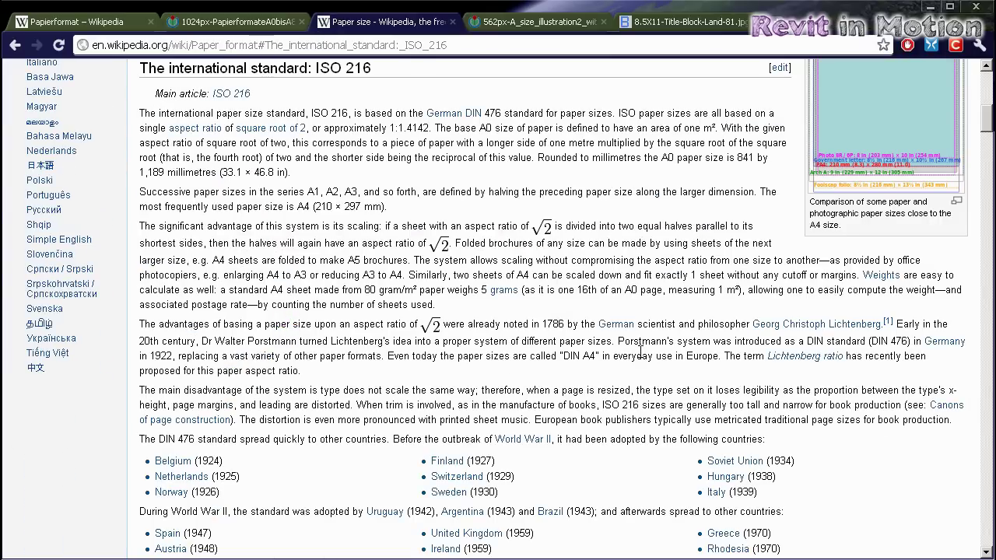
{"action": "scroll", "coordinate": [640, 351], "scroll_direction": "down", "scroll_amount": 10}
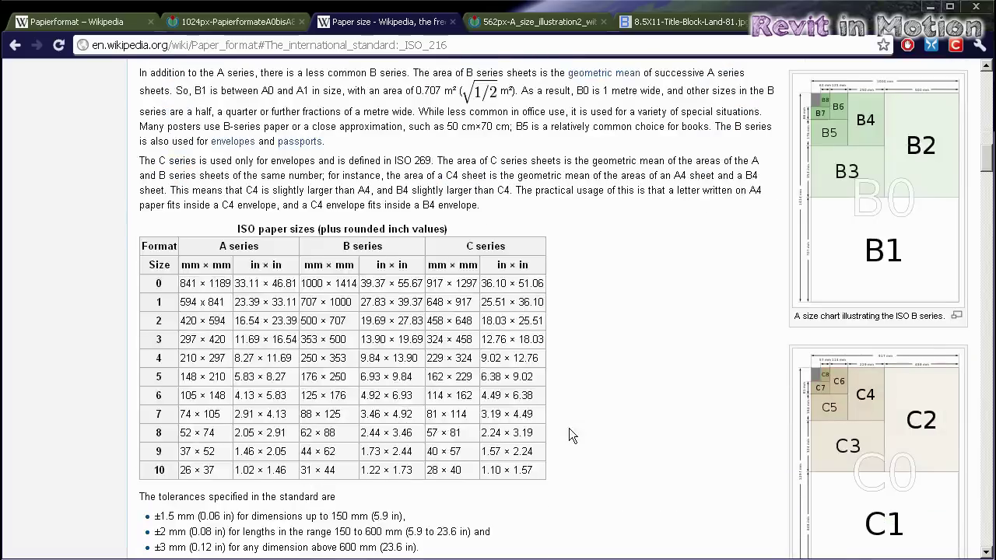
{"action": "scroll", "coordinate": [567, 399], "scroll_direction": "down", "scroll_amount": 4}
{"action": "scroll", "coordinate": [534, 332], "scroll_direction": "up", "scroll_amount": 4}
In Notepad++, write the note heading "- size:" with the indented item "- based on ISO 216" below it.
{"action": "key", "text": "alt+Tab"}
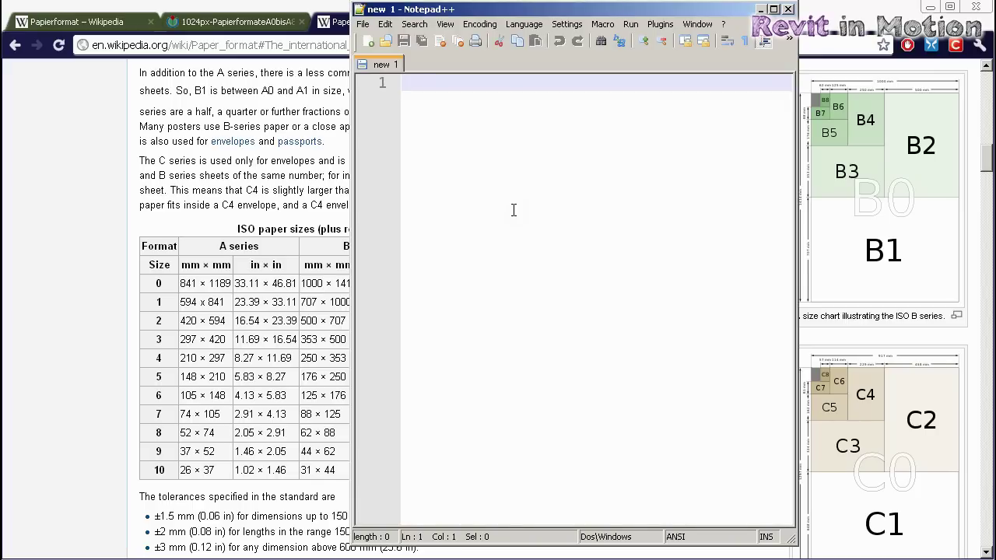
{"action": "type", "text": "- size:"}
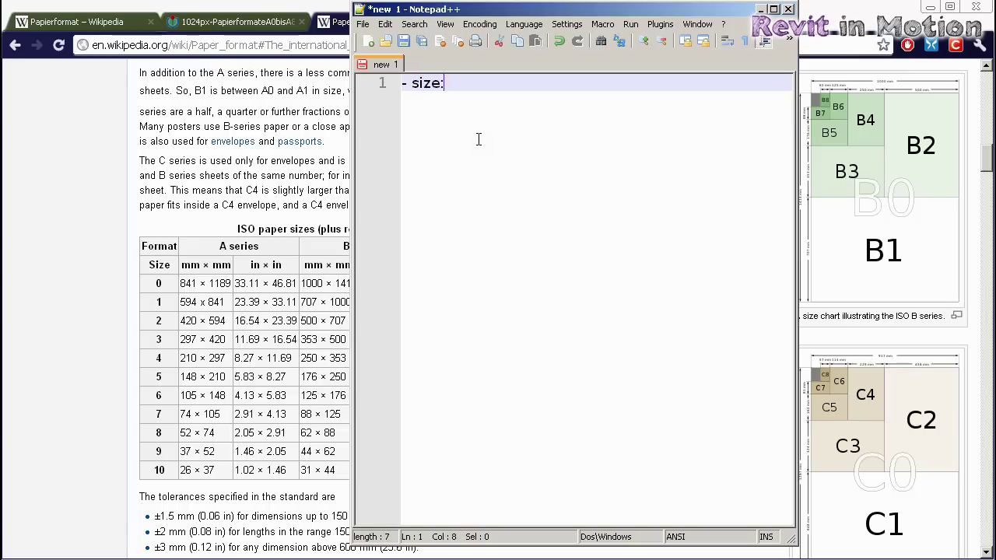
{"action": "key", "text": "Return"}
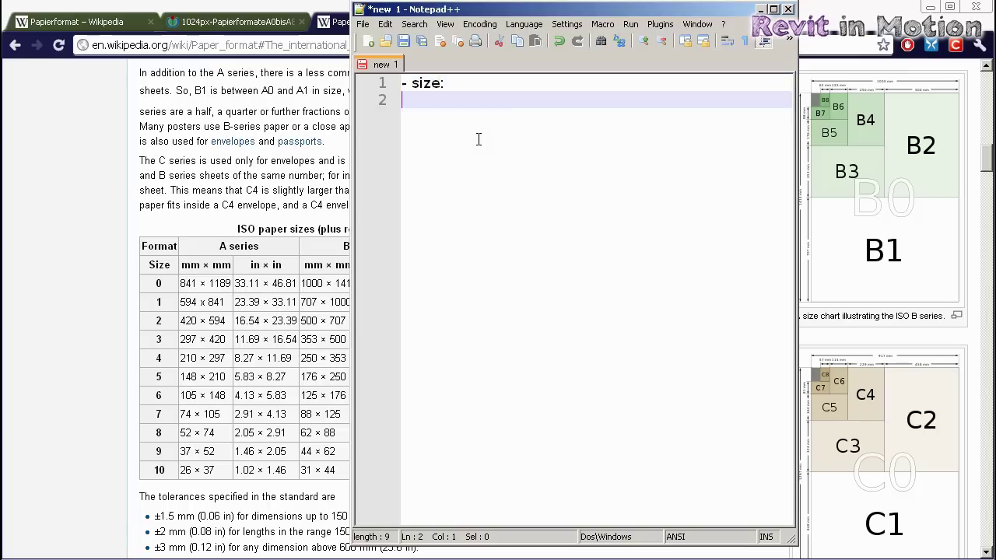
{"action": "key", "text": "Tab"}
{"action": "type", "text": "- based on ISO 2"}
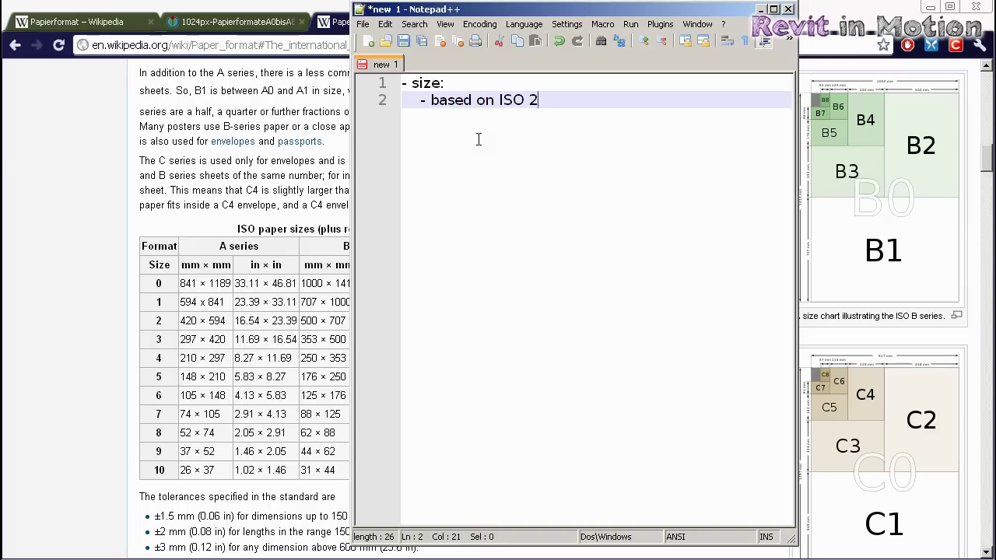
{"action": "type", "text": "16"}
{"action": "key", "text": "Return"}
Check the A0–A8 paper photo in the browser and add the indented note item "- limit user input to # (A0, A1..)".
{"action": "type", "text": "-"}
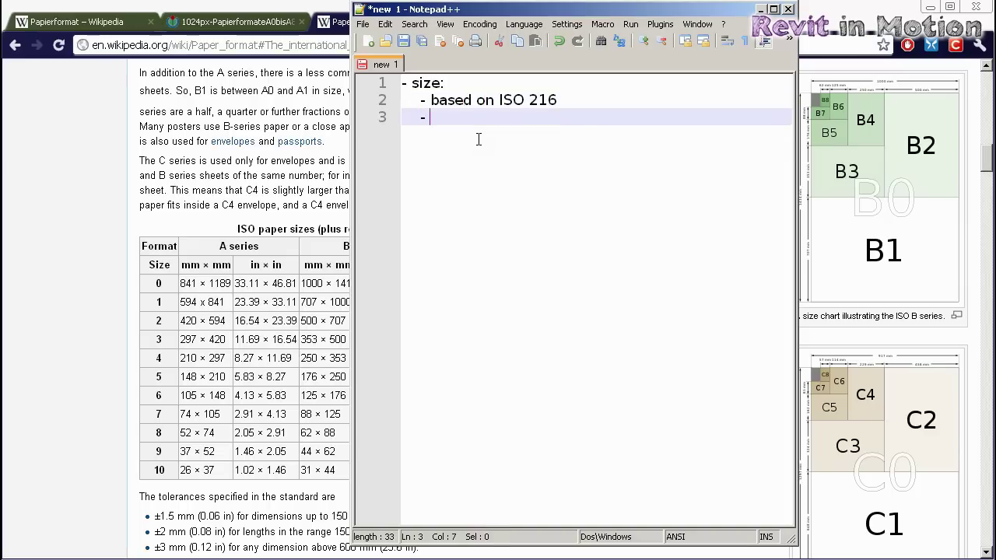
{"action": "key", "text": "alt+Tab"}
{"action": "left_click", "coordinate": [255, 22]}
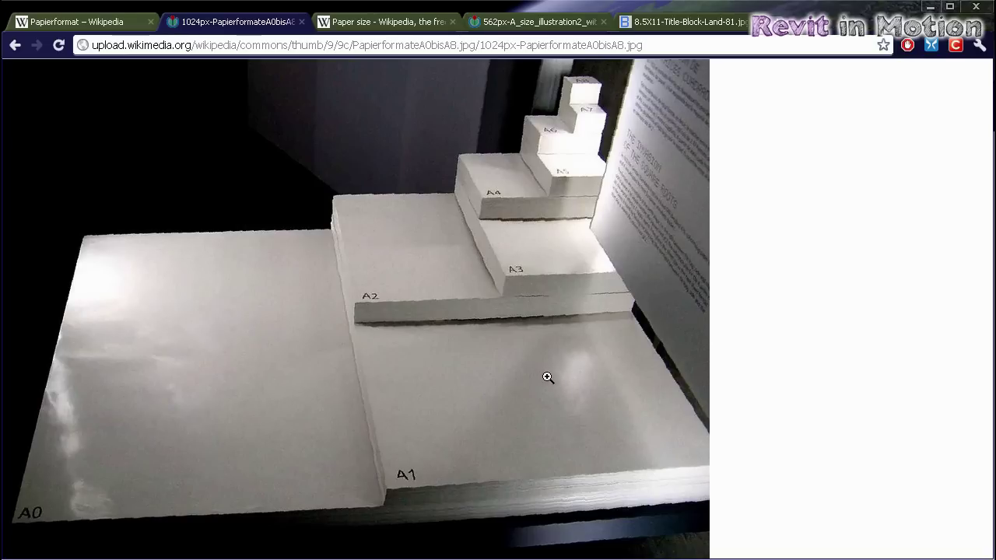
{"action": "key", "text": "alt+Tab"}
{"action": "type", "text": "li"}
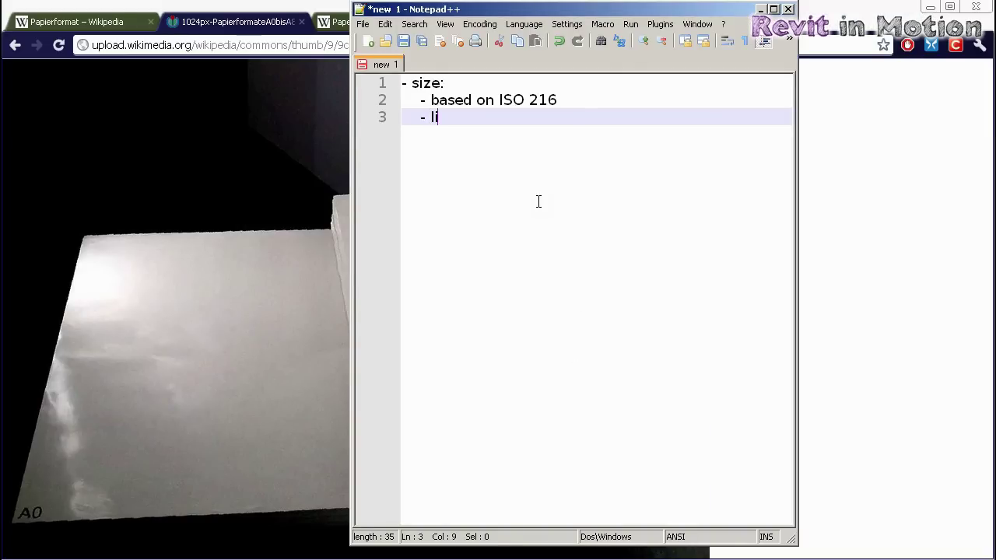
{"action": "type", "text": "mit user input to "}
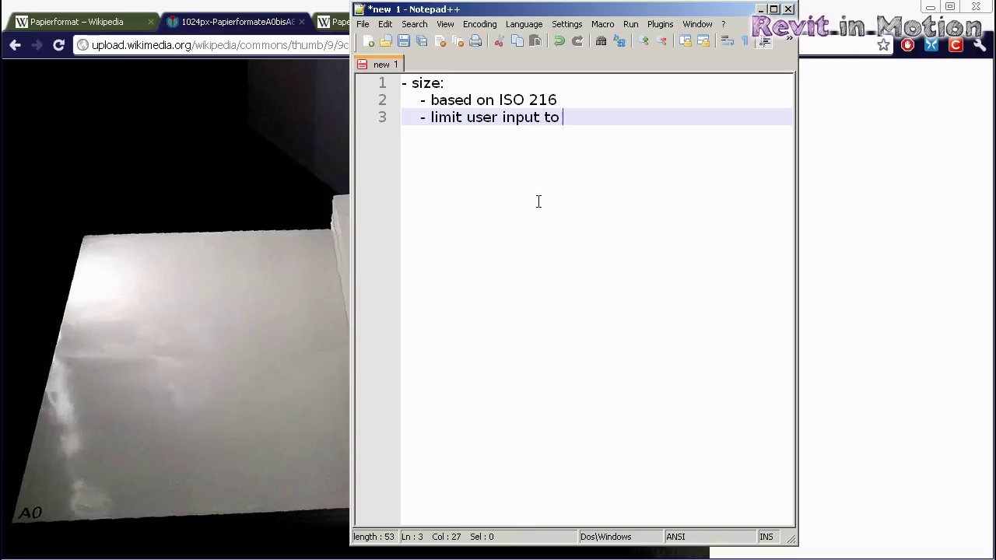
{"action": "type", "text": "# (A0, A1..)"}
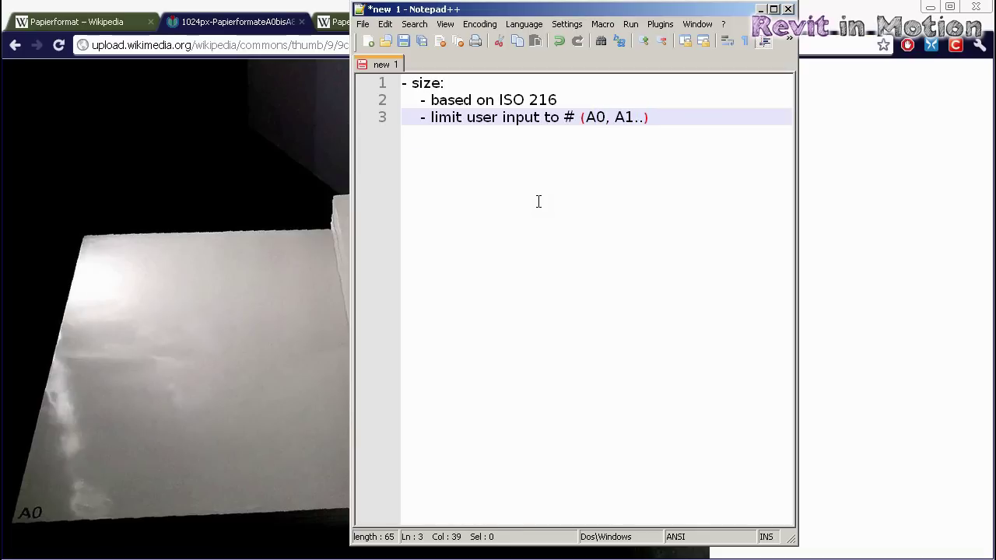
Add the indented note item "- option landscape or portrait" below the user input limit.
{"action": "key", "text": "Return"}
{"action": "type", "text": "- "}
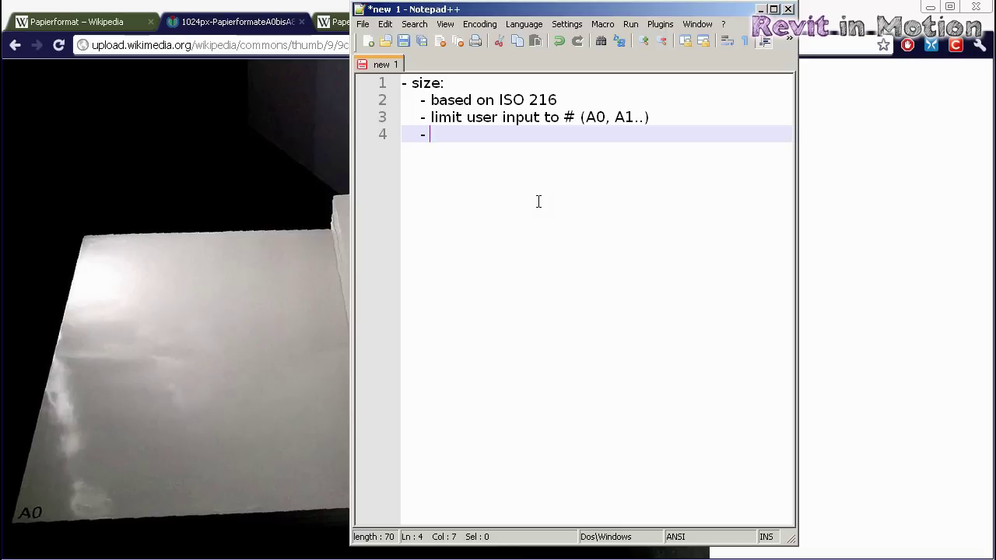
{"action": "type", "text": "option landscape ot"}
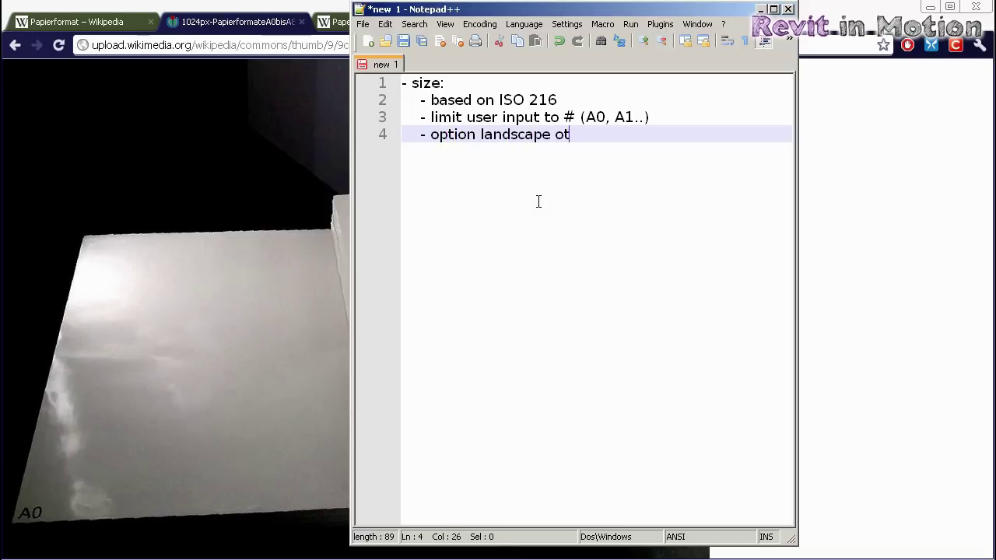
{"action": "key", "text": "BackSpace"}
{"action": "type", "text": "r portrait"}
{"action": "key", "text": "Return"}
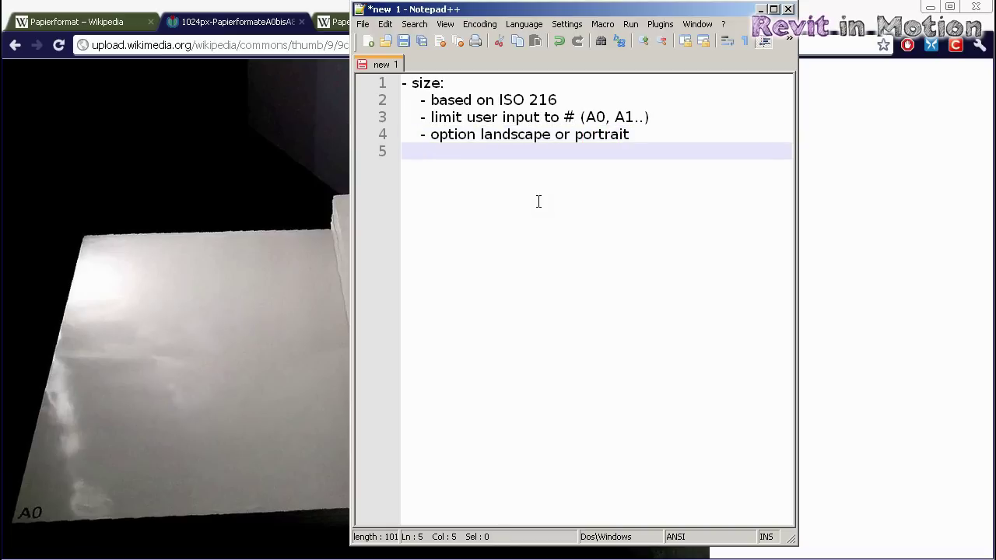
Consult the A-series size illustration in the browser and add the note item "- extendable by 210mm increments".
{"action": "type", "text": "-"}
{"action": "left_click", "coordinate": [891, 5]}
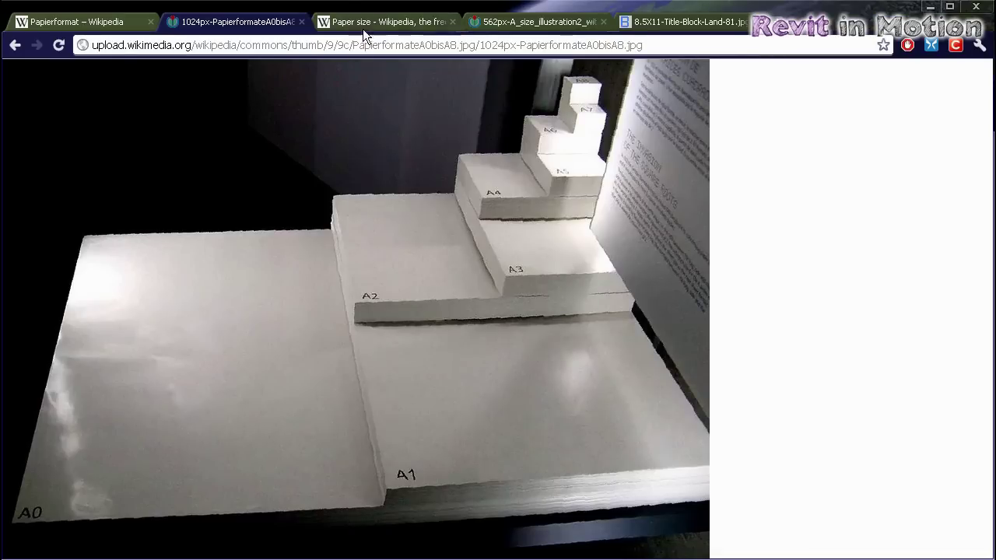
{"action": "left_click", "coordinate": [362, 25]}
{"action": "left_click", "coordinate": [565, 25]}
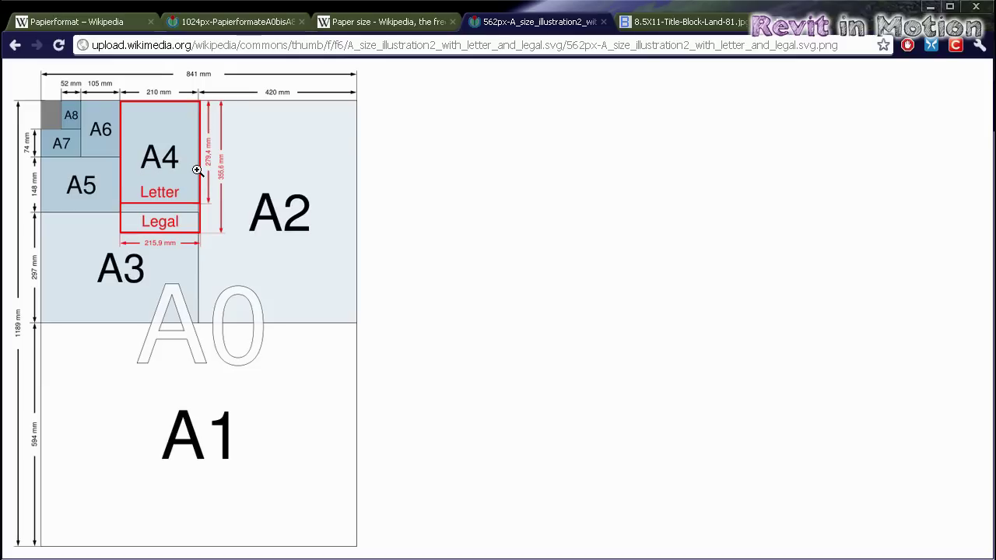
{"action": "key", "text": "alt+Tab"}
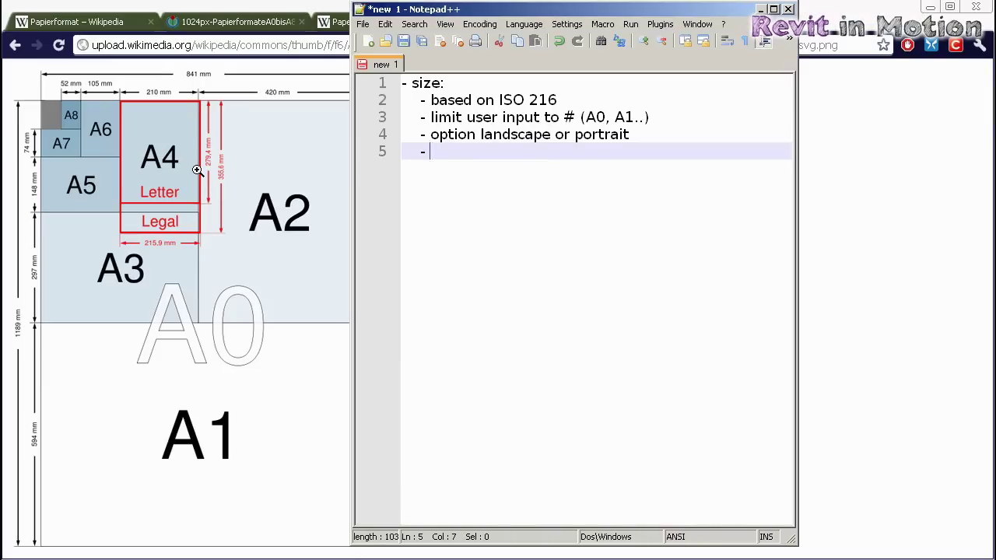
{"action": "type", "text": "ext"}
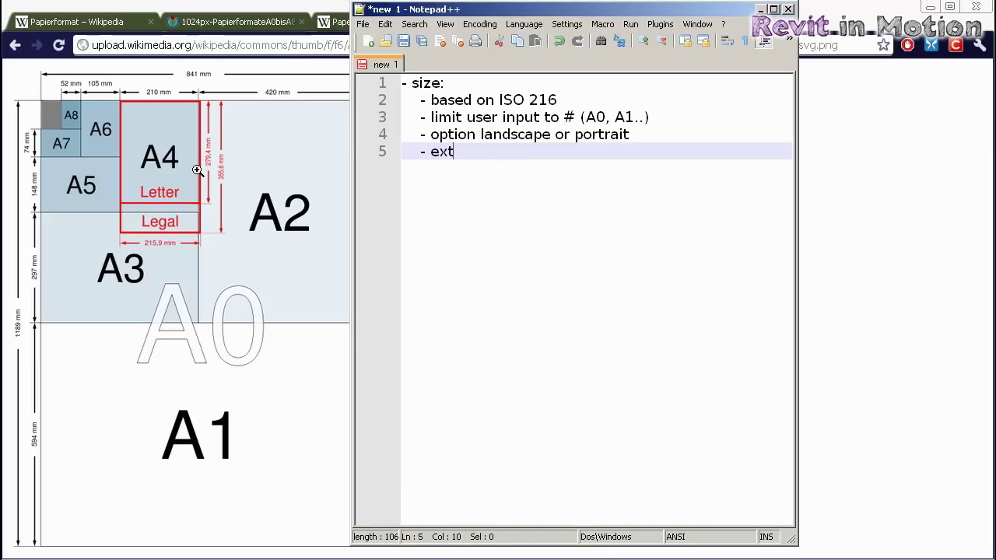
{"action": "type", "text": "endable by 2"}
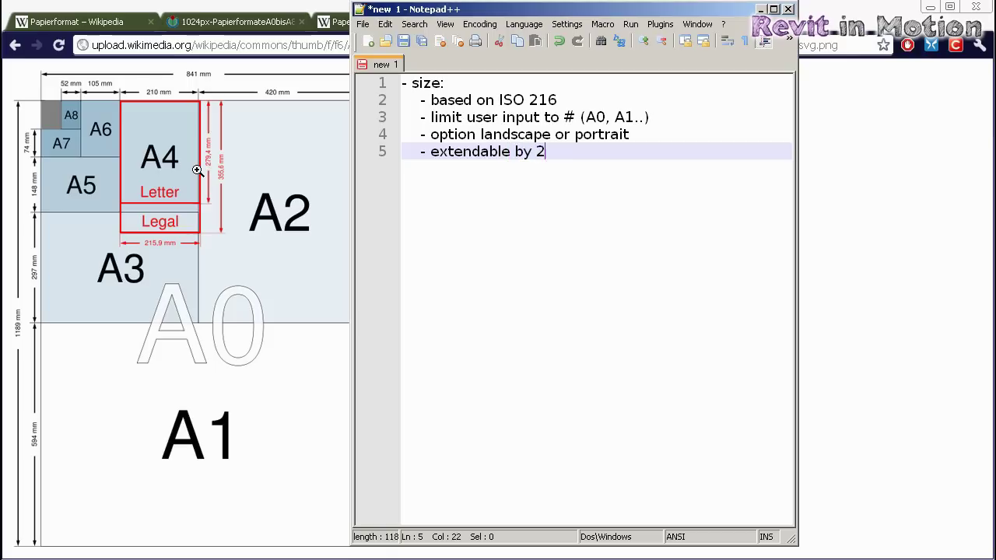
{"action": "type", "text": "10mm increments"}
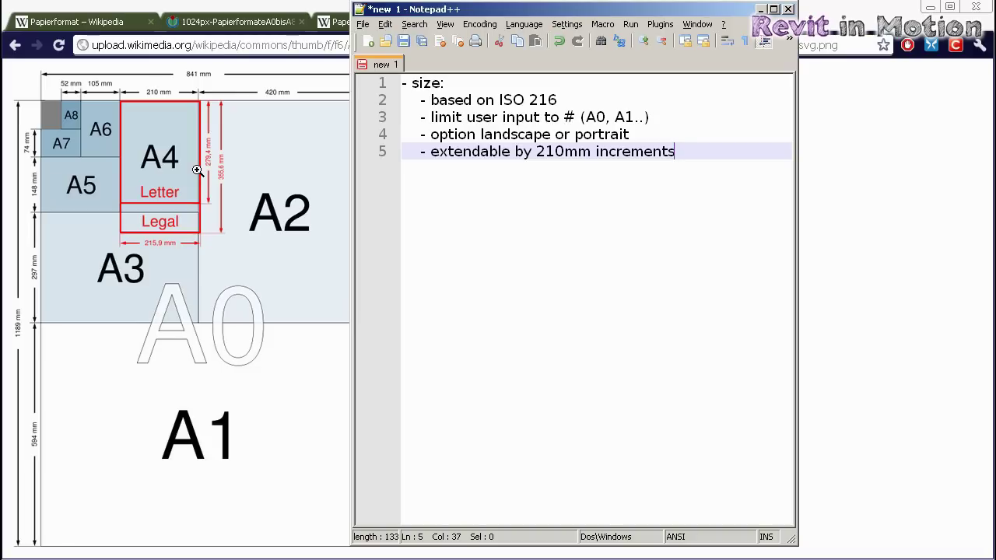
Switch to Revit with the titleblock_1.rfa sheet and dismiss the save reminder without saving.
{"action": "key", "text": "alt+Tab"}
{"action": "scroll", "coordinate": [461, 313], "scroll_direction": "up", "scroll_amount": 1}
{"action": "scroll", "coordinate": [609, 339], "scroll_direction": "up", "scroll_amount": 1}
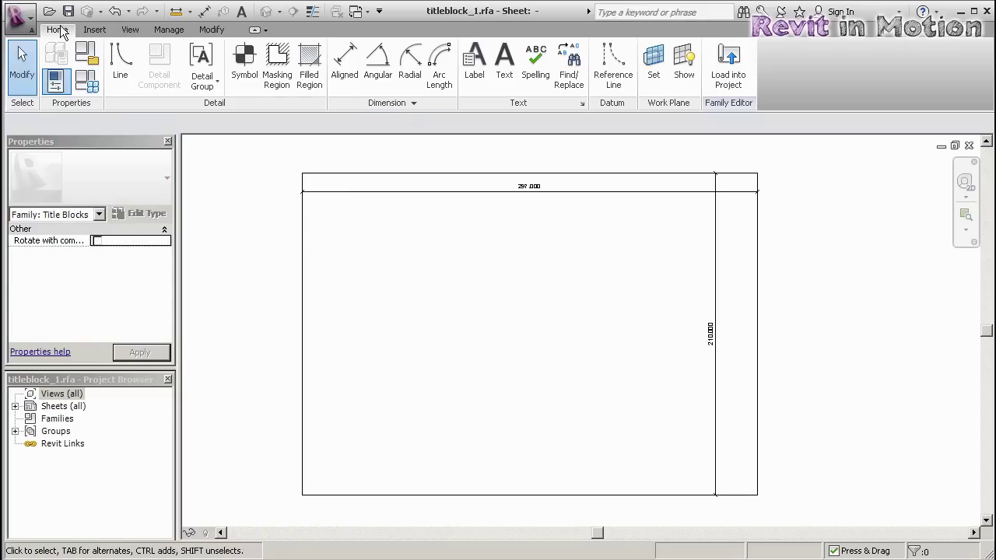
{"action": "left_click", "coordinate": [19, 15]}
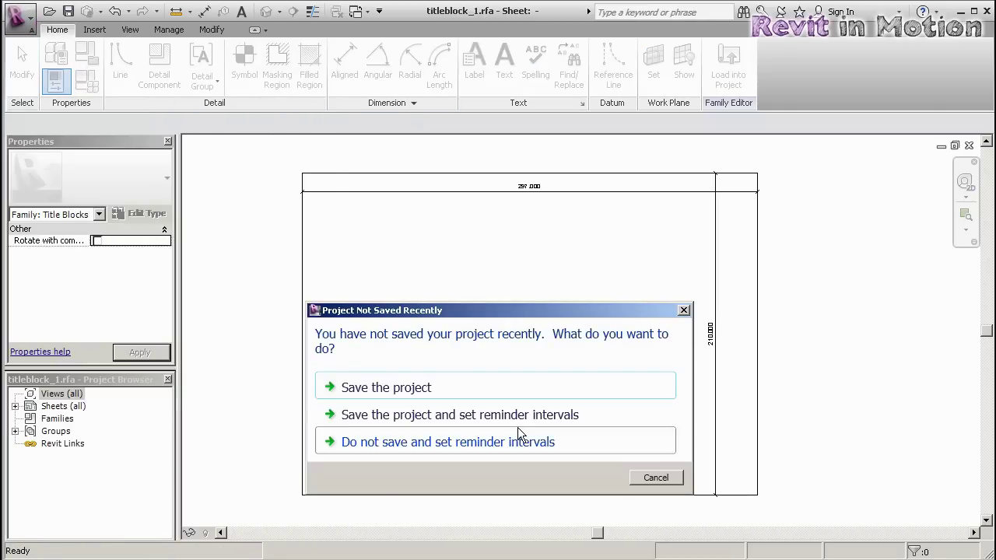
{"action": "left_click", "coordinate": [674, 479]}
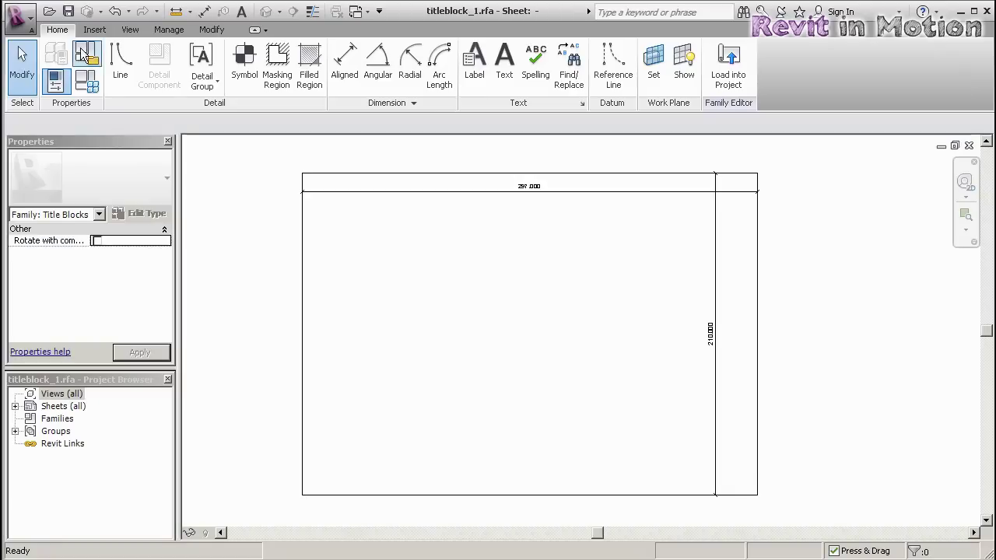
Examine the title block family templates offered for a new family, including New Size metric.rft, and cancel without opening one.
{"action": "left_click", "coordinate": [19, 16]}
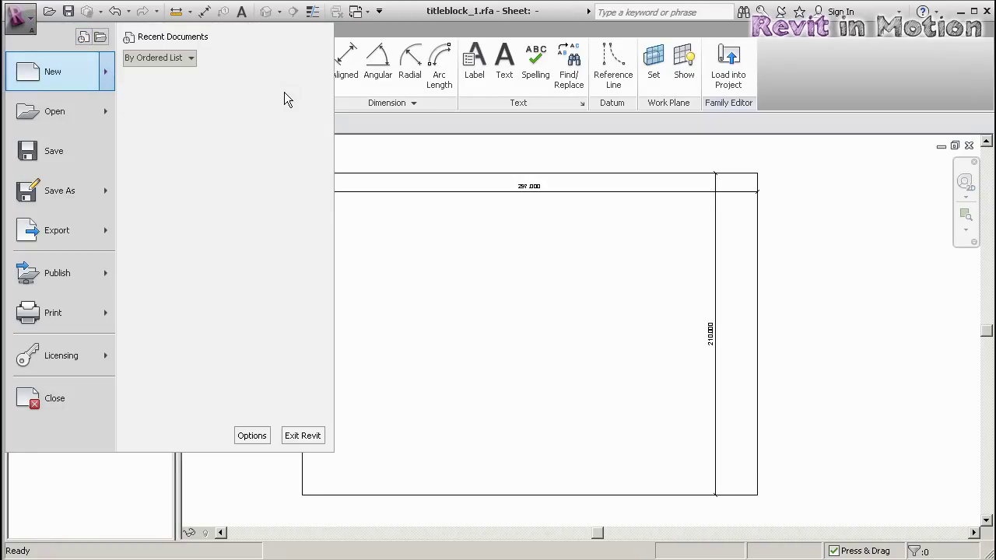
{"action": "left_click", "coordinate": [271, 131]}
{"action": "left_click", "coordinate": [348, 187]}
{"action": "double_click", "coordinate": [347, 188]}
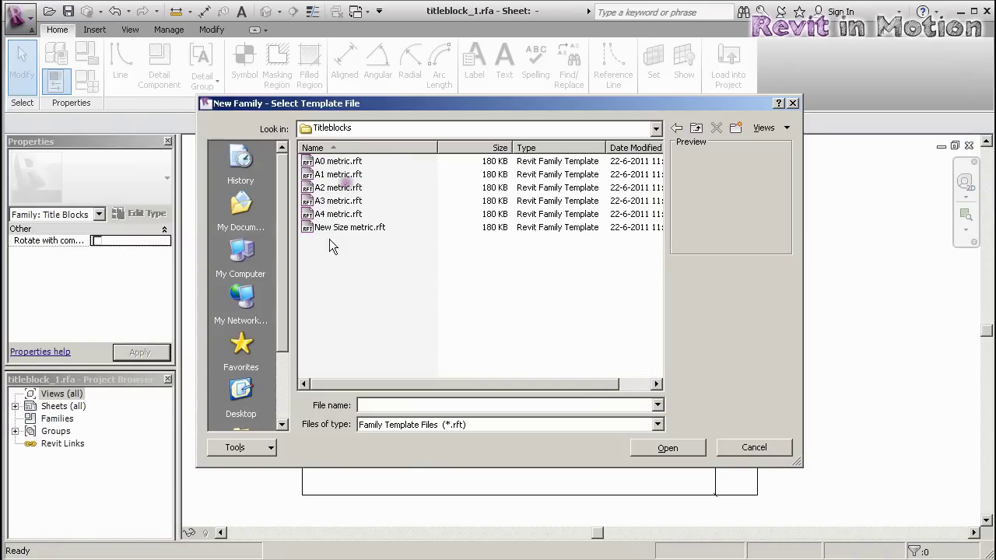
{"action": "left_click", "coordinate": [335, 226]}
{"action": "left_click", "coordinate": [762, 443]}
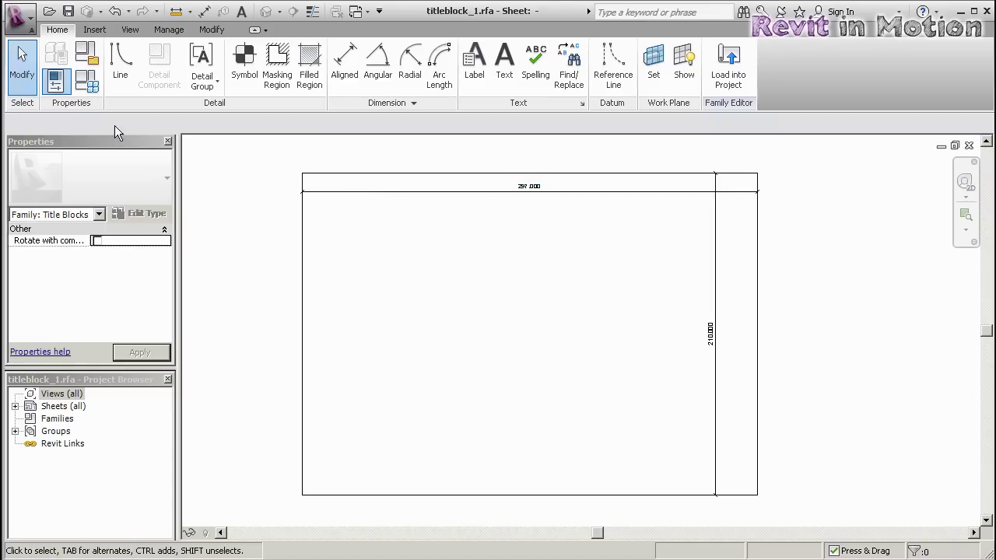
Add an Integer type parameter named "size" to the title block family, grouped under General.
{"action": "left_click", "coordinate": [87, 81]}
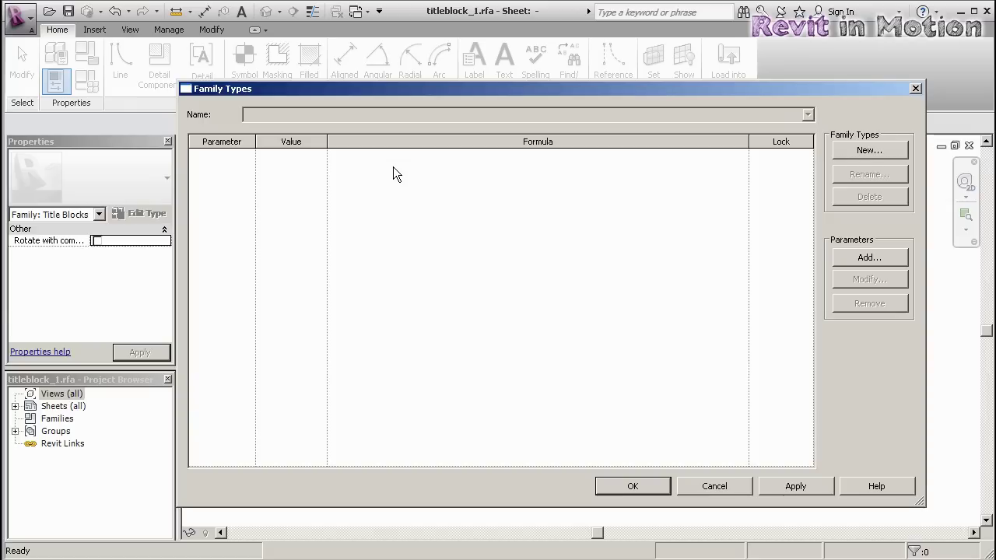
{"action": "left_click", "coordinate": [869, 258]}
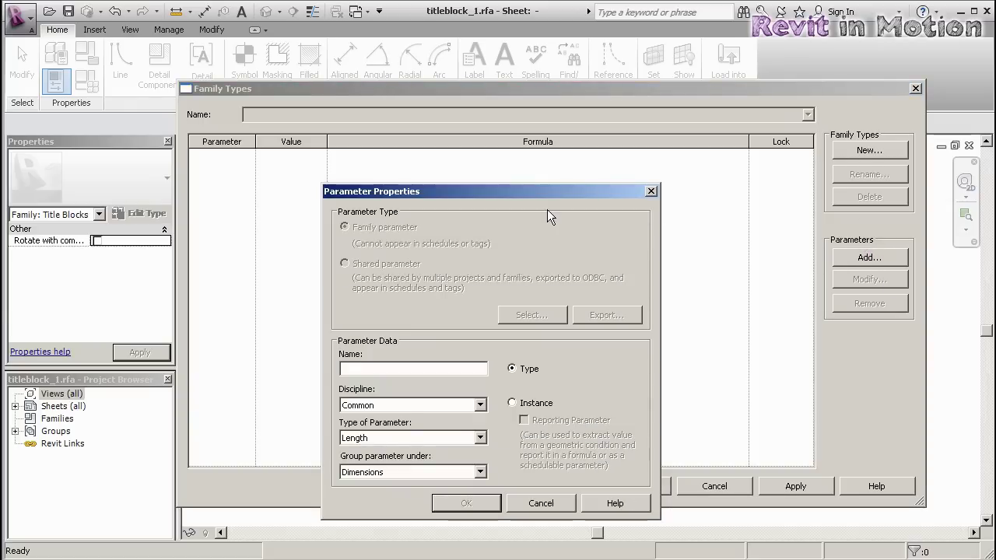
{"action": "left_click_drag", "start_coordinate": [542, 192], "coordinate": [626, 74]}
{"action": "left_click", "coordinate": [489, 224]}
{"action": "type", "text": "size"}
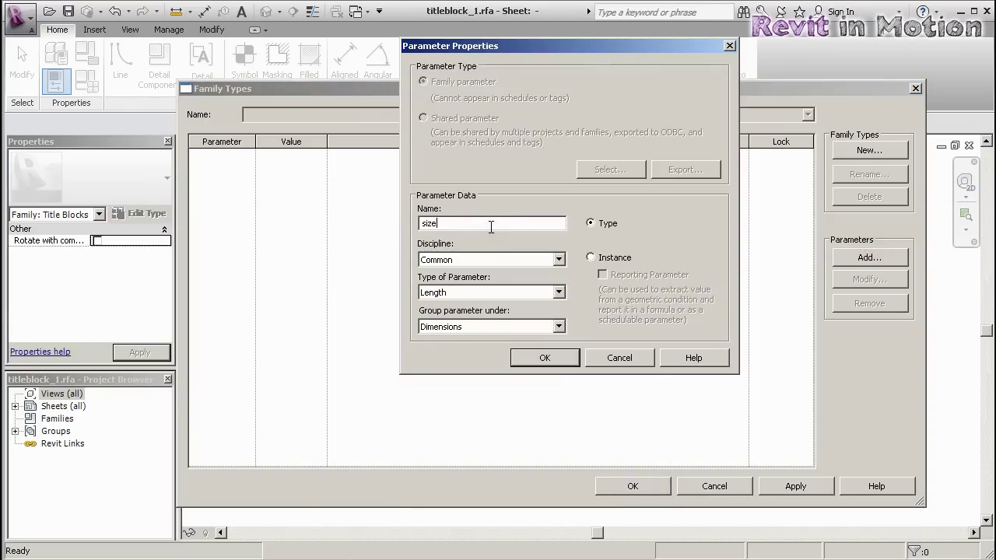
{"action": "left_click", "coordinate": [498, 294]}
{"action": "left_click", "coordinate": [492, 316]}
{"action": "left_click", "coordinate": [486, 326]}
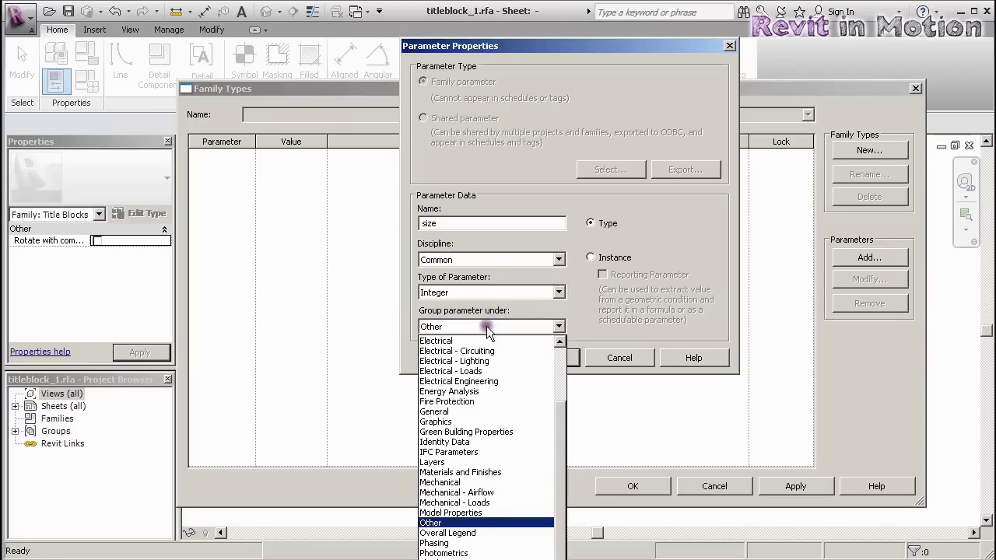
{"action": "left_click", "coordinate": [483, 411]}
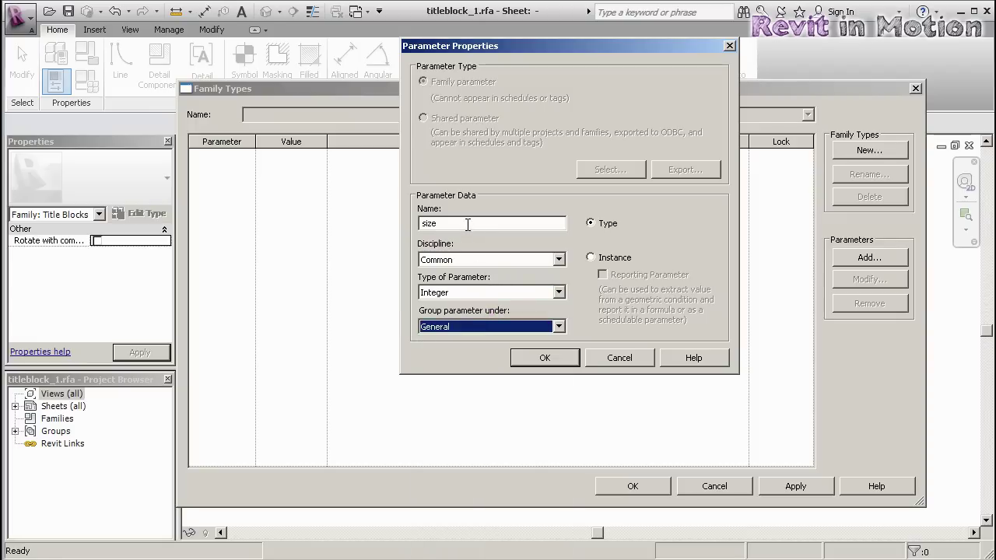
{"action": "left_click", "coordinate": [495, 224]}
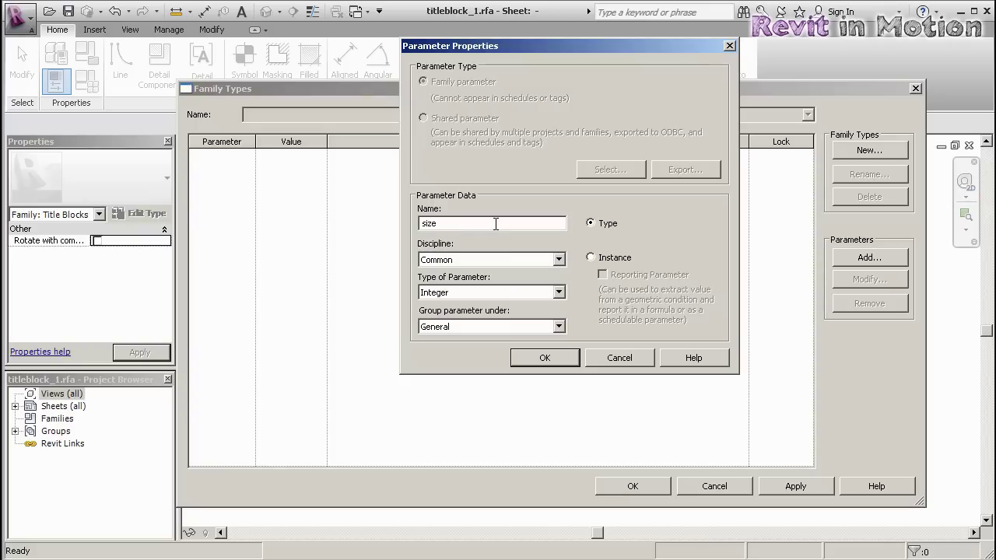
{"action": "left_click", "coordinate": [552, 360]}
Add a Yes/No type parameter named "portrait", grouped under General.
{"action": "left_click", "coordinate": [838, 258]}
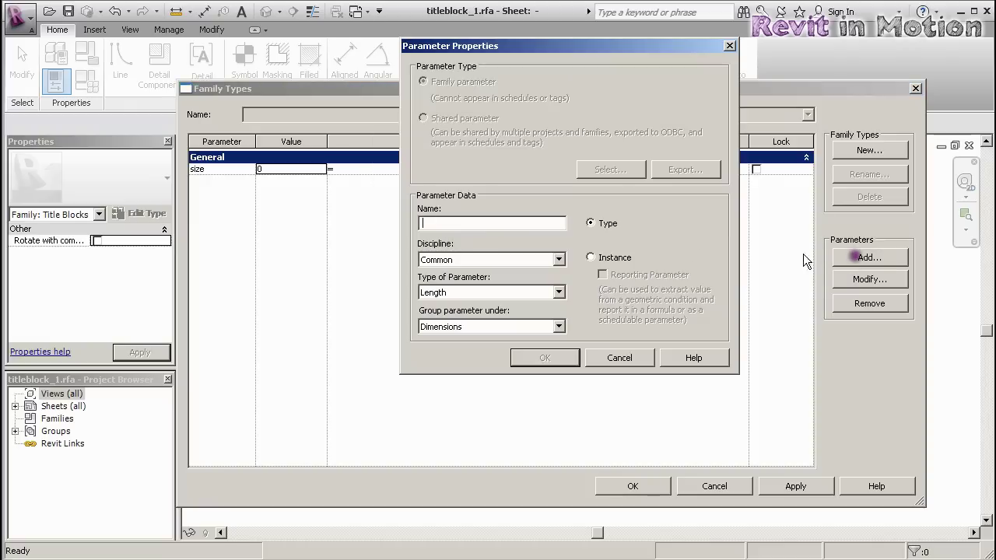
{"action": "type", "text": "portrait"}
{"action": "left_click", "coordinate": [481, 294]}
{"action": "left_click", "coordinate": [475, 417]}
{"action": "left_click", "coordinate": [466, 259]}
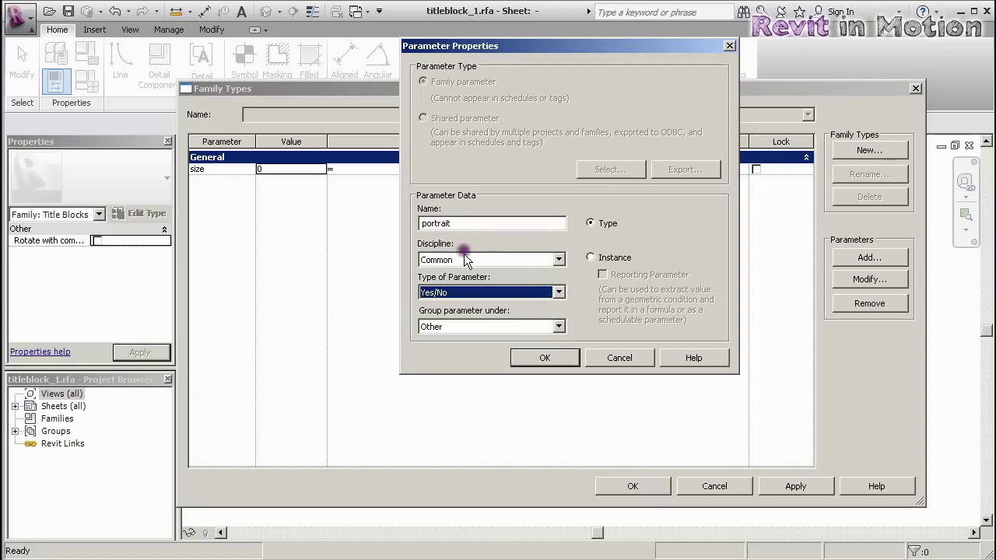
{"action": "left_click", "coordinate": [465, 258]}
{"action": "left_click", "coordinate": [462, 327]}
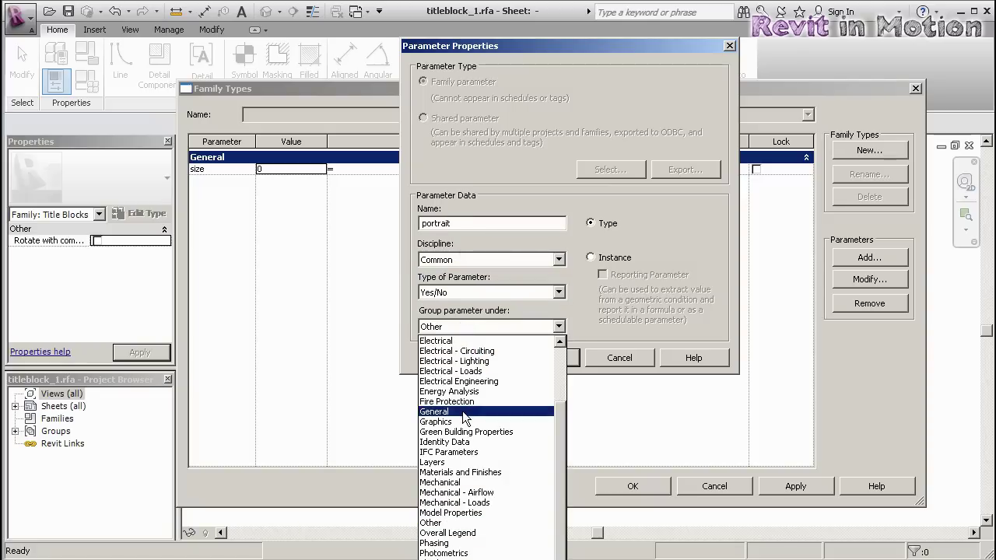
{"action": "left_click", "coordinate": [465, 412]}
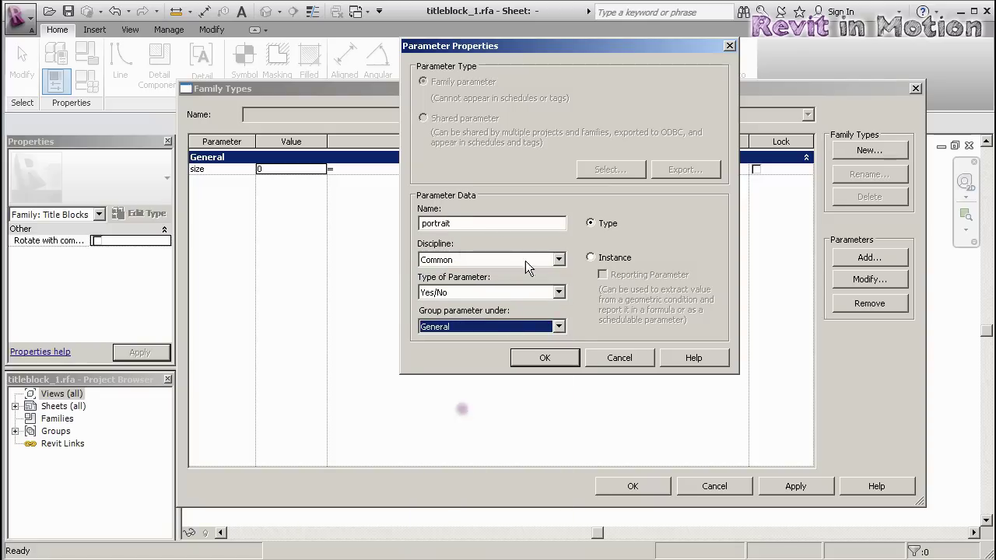
{"action": "left_click", "coordinate": [555, 360]}
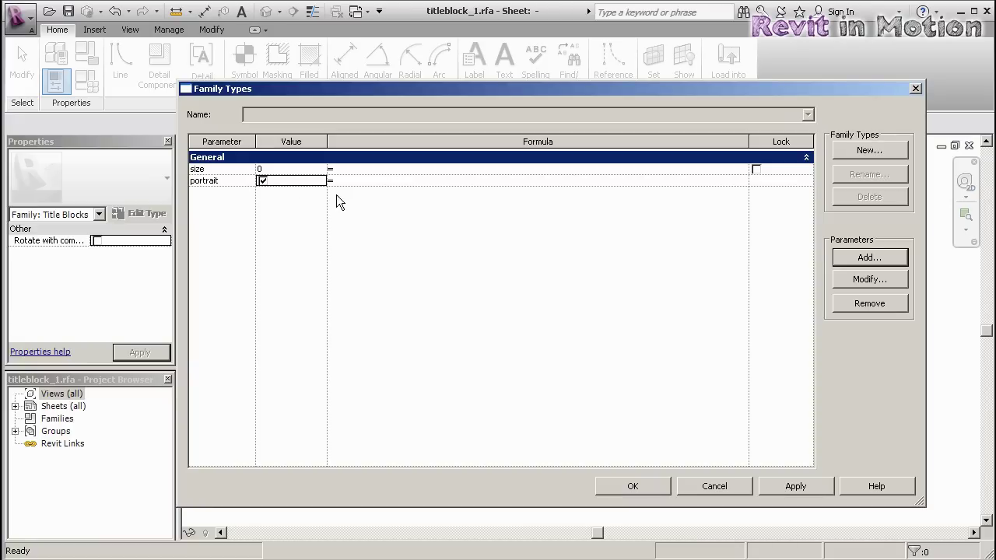
Create a new family type named "A0 - portrait".
{"action": "left_click", "coordinate": [866, 150]}
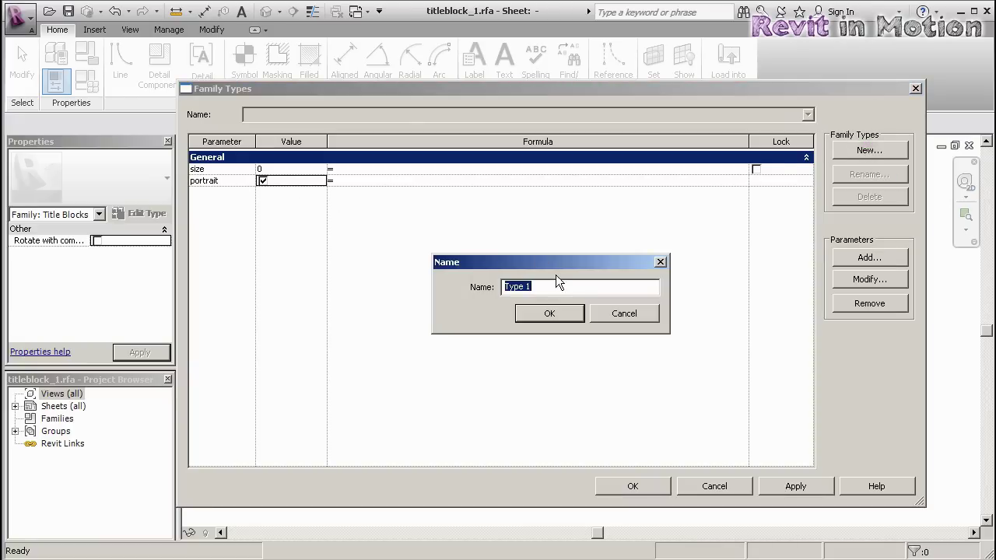
{"action": "type", "text": "A0 - portrait"}
{"action": "left_click", "coordinate": [547, 312]}
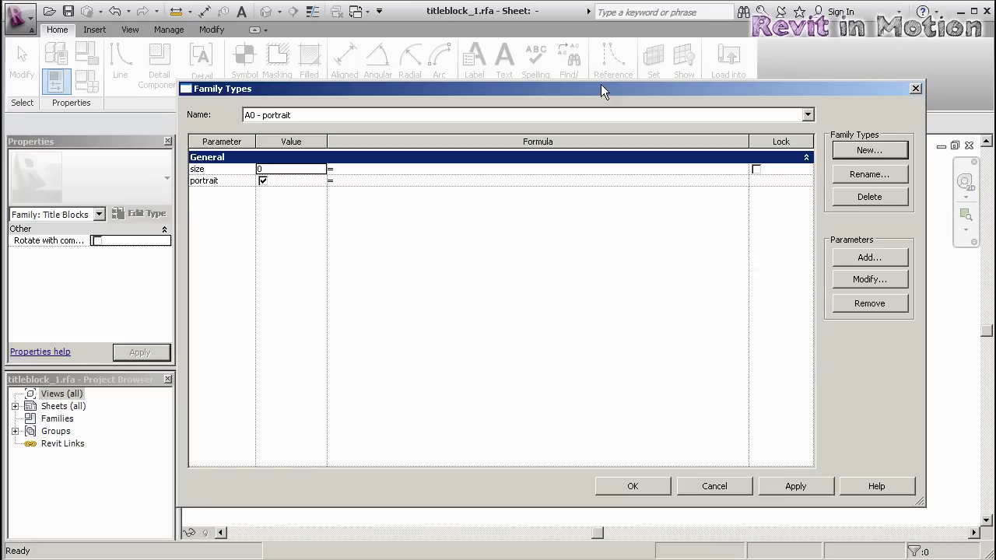
Switch to the browser and examine the A-series derivation formulas and size table in the German Wikipedia article Papierformat.
{"action": "key", "text": "alt"}
{"action": "key", "text": "alt+Tab"}
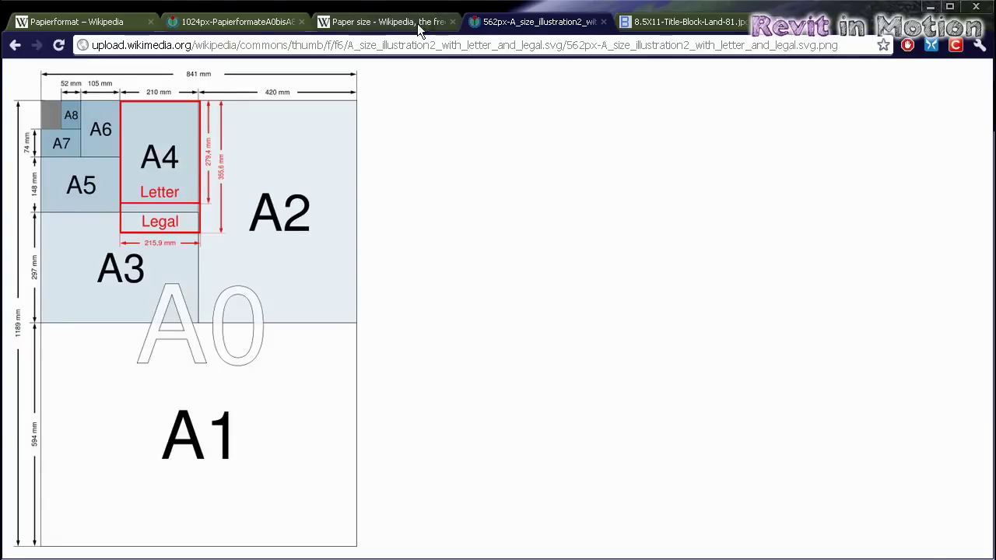
{"action": "left_click", "coordinate": [82, 21]}
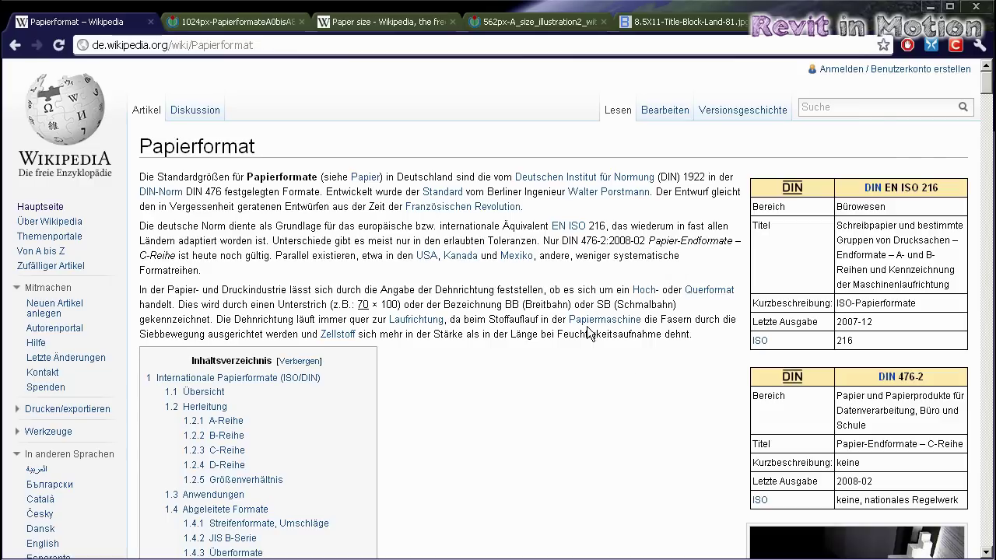
{"action": "scroll", "coordinate": [545, 331], "scroll_direction": "down", "scroll_amount": 12}
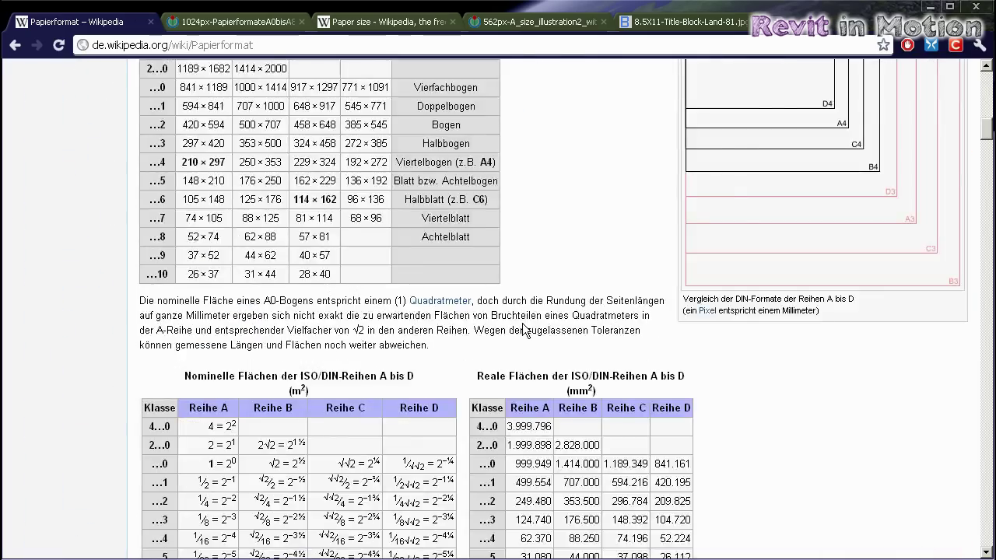
{"action": "scroll", "coordinate": [523, 330], "scroll_direction": "down", "scroll_amount": 12}
{"action": "scroll", "coordinate": [520, 328], "scroll_direction": "up", "scroll_amount": 6}
{"action": "scroll", "coordinate": [516, 327], "scroll_direction": "down", "scroll_amount": 2}
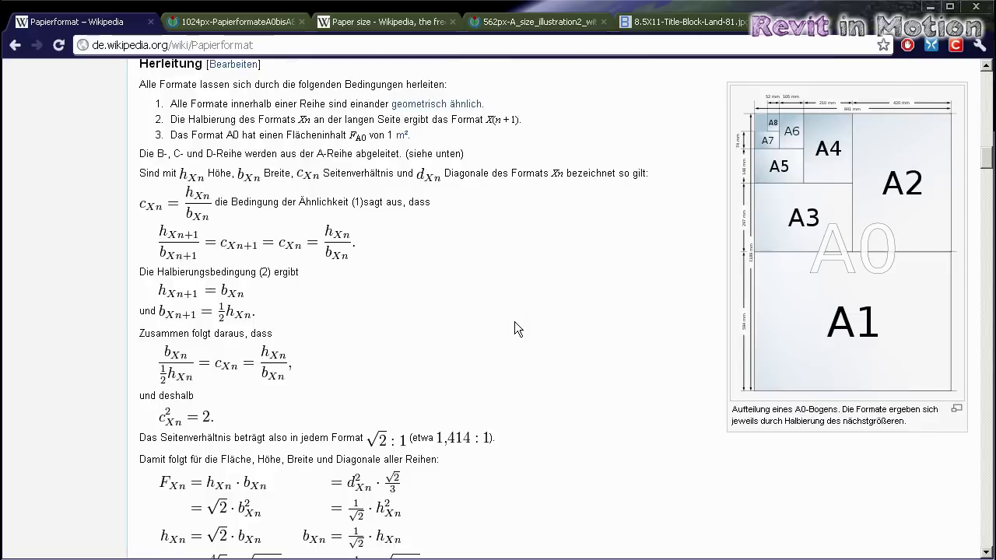
{"action": "scroll", "coordinate": [514, 321], "scroll_direction": "down", "scroll_amount": 4}
{"action": "scroll", "coordinate": [514, 321], "scroll_direction": "down", "scroll_amount": 3}
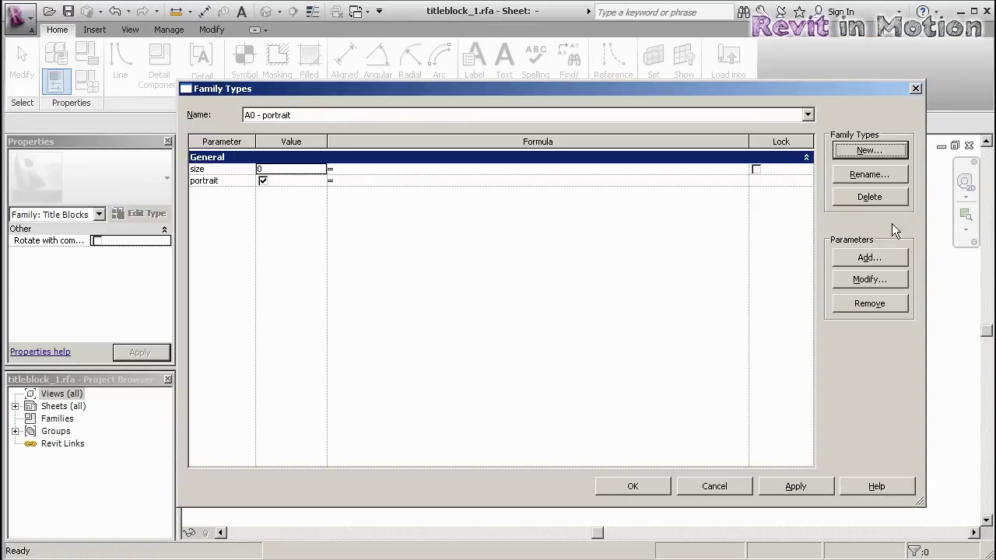
In Revit's Family Types, add an Integer type parameter named "calc_long", grouped under Other.
{"action": "left_click", "coordinate": [869, 258]}
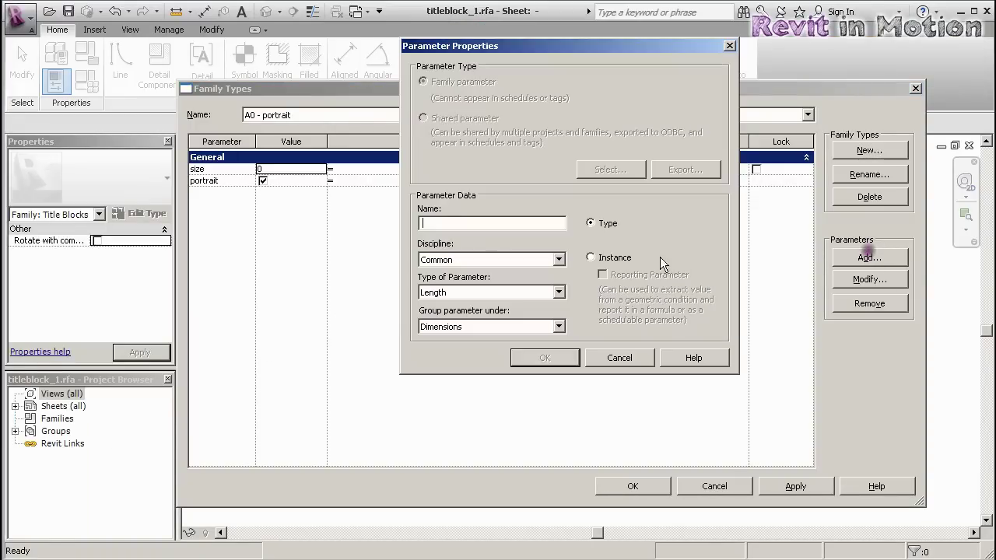
{"action": "left_click", "coordinate": [477, 291]}
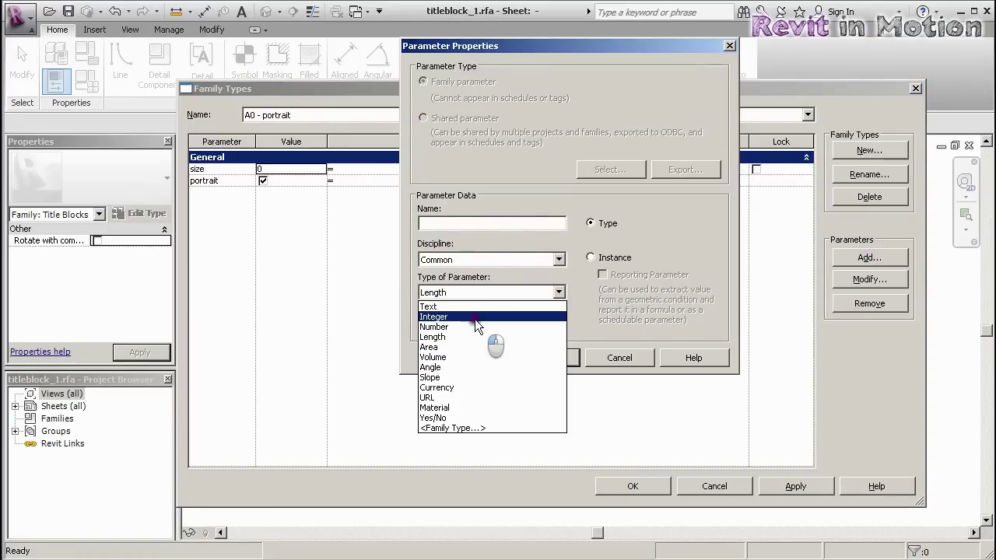
{"action": "left_click", "coordinate": [475, 319]}
{"action": "left_click", "coordinate": [457, 223]}
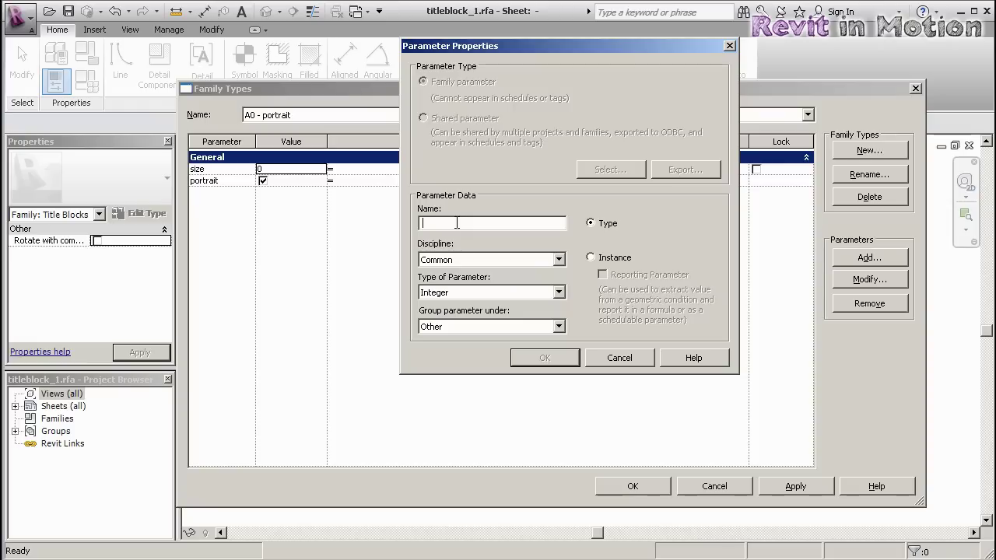
{"action": "type", "text": "calc_long"}
{"action": "left_click", "coordinate": [544, 357]}
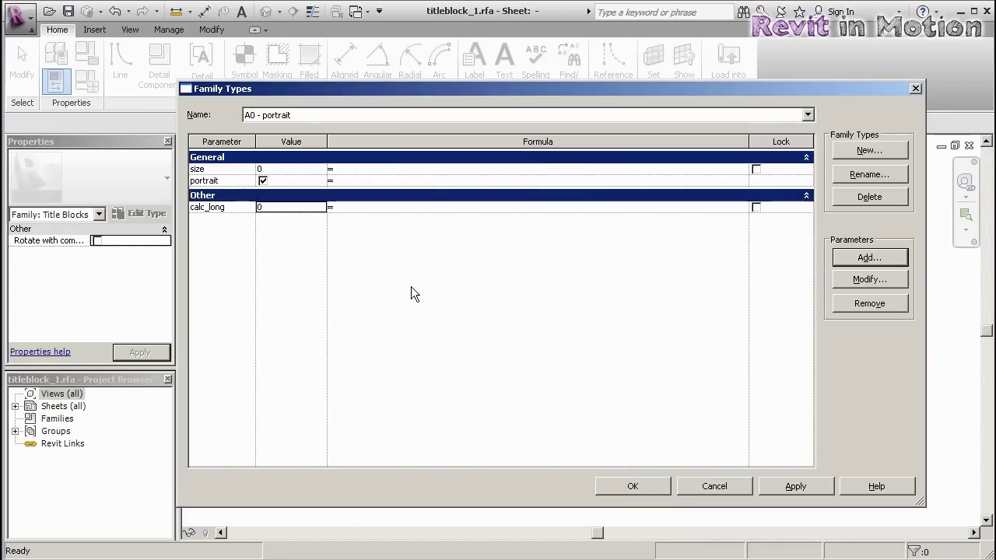
Consult the A-series height formula in the browser and set calc_long's formula in Revit to sqrt(2 ^ 0.5 - size) * 1000.
{"action": "key", "text": "alt+Tab"}
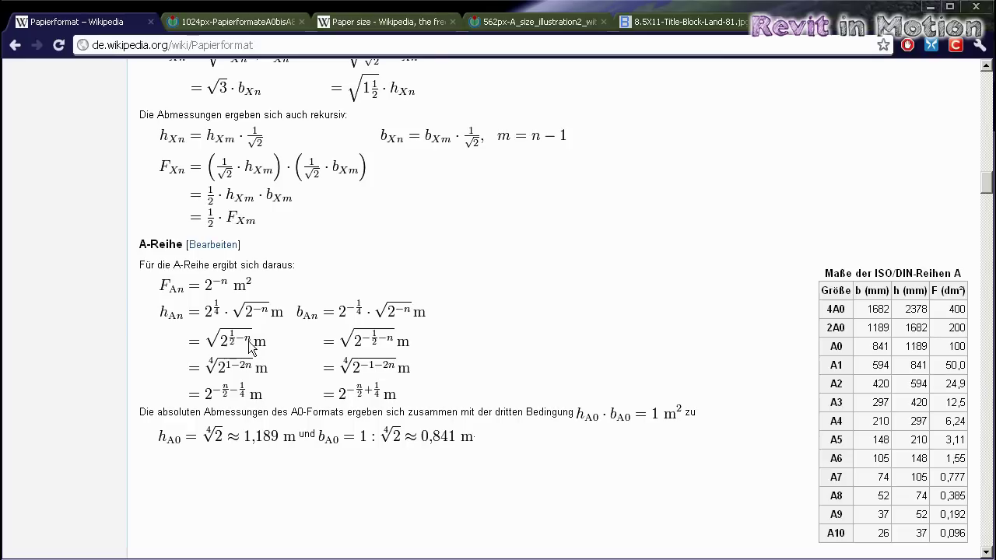
{"action": "key", "text": "alt+Tab"}
{"action": "left_click", "coordinate": [352, 217]}
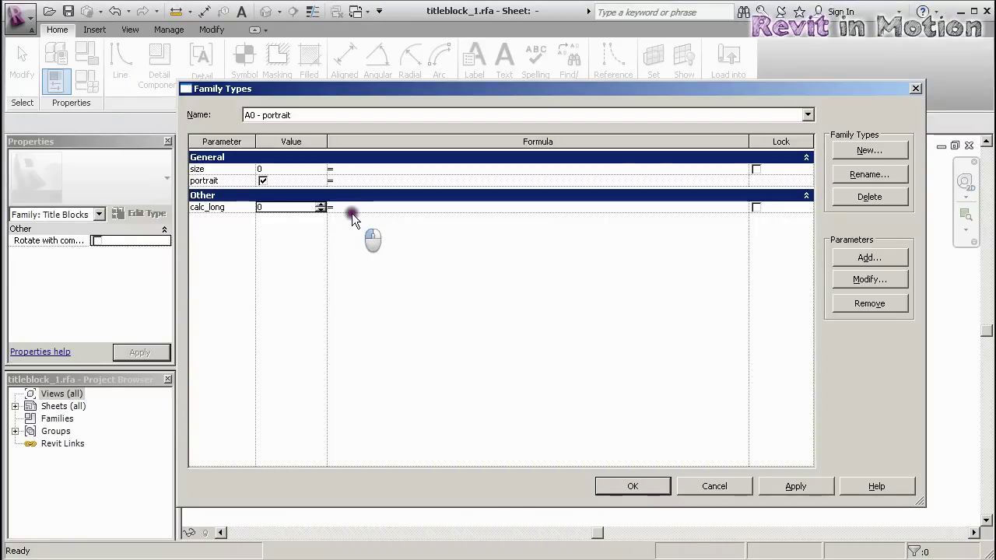
{"action": "type", "text": "sqrt(2"}
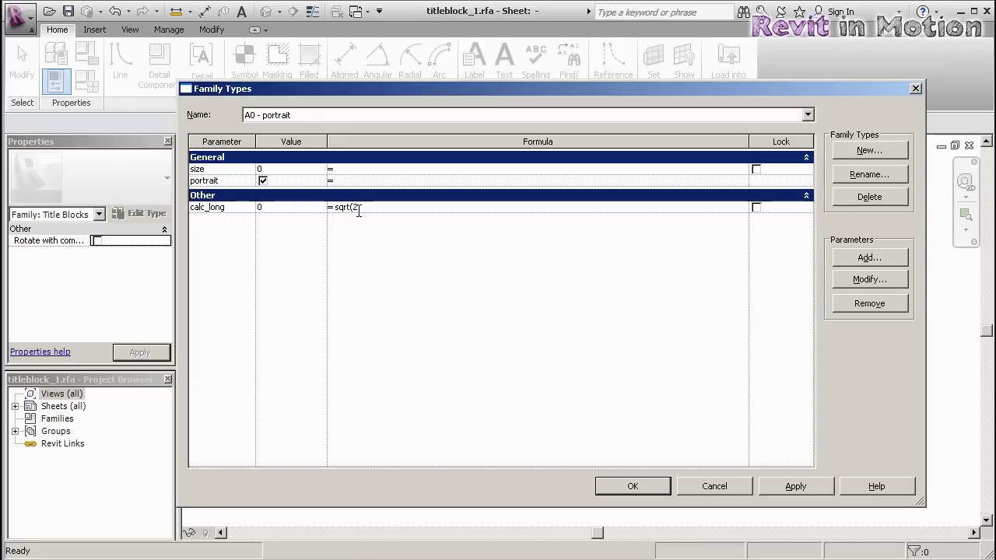
{"action": "type", "text": "^"}
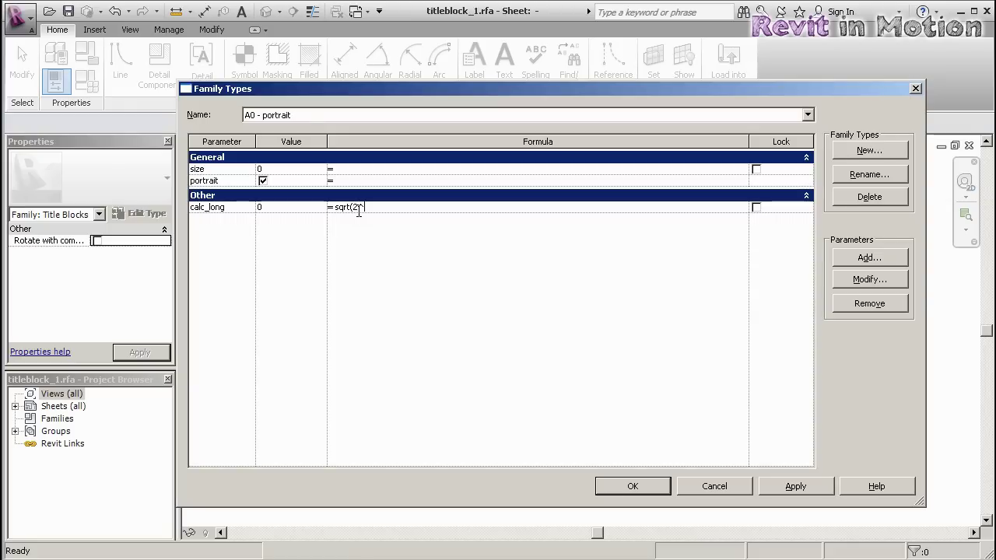
{"action": "type", "text": "0.5-siz"}
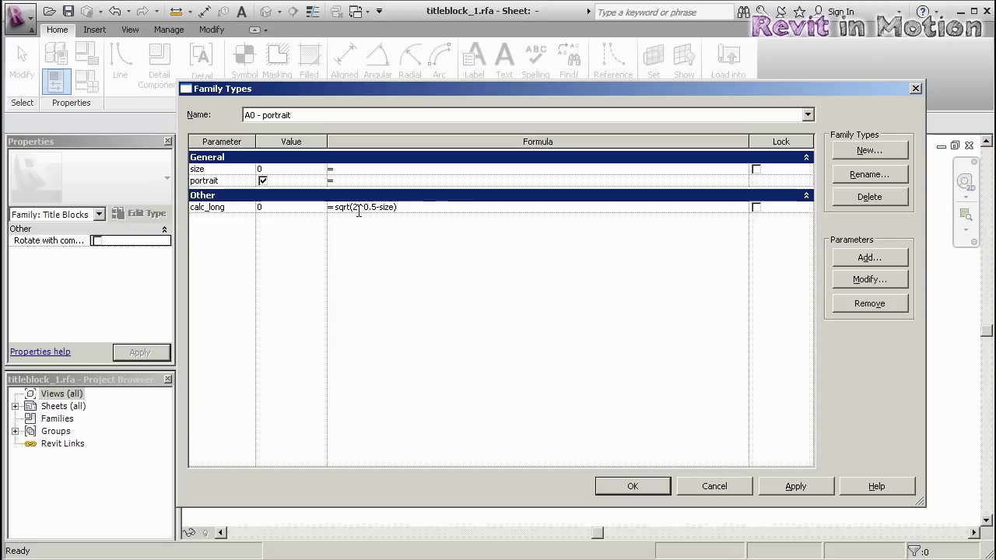
{"action": "type", "text": "e) * 1000"}
{"action": "key", "text": "Tab"}
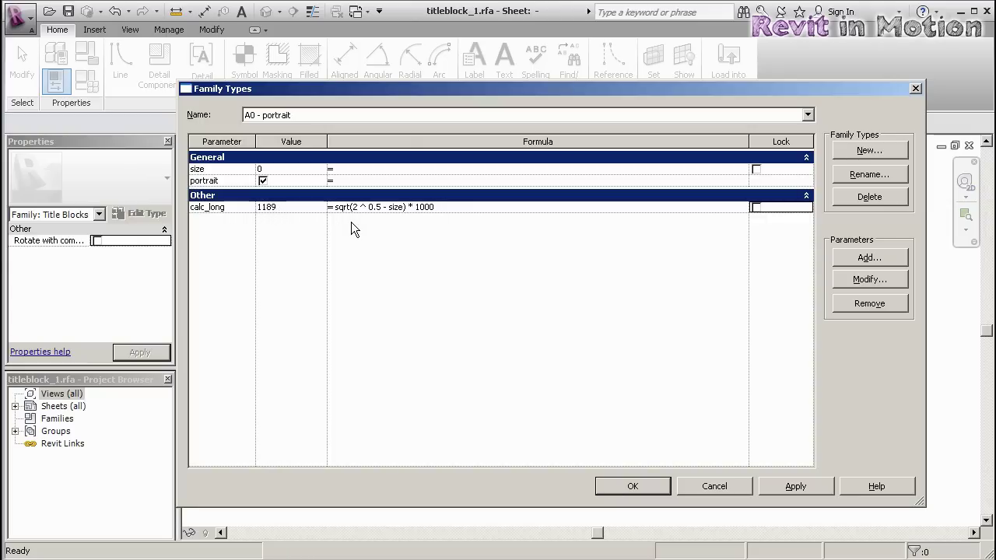
Switch to the browser and compare the calc_long result with the A0 height in the Papierformat size table.
{"action": "key", "text": "alt+Tab"}
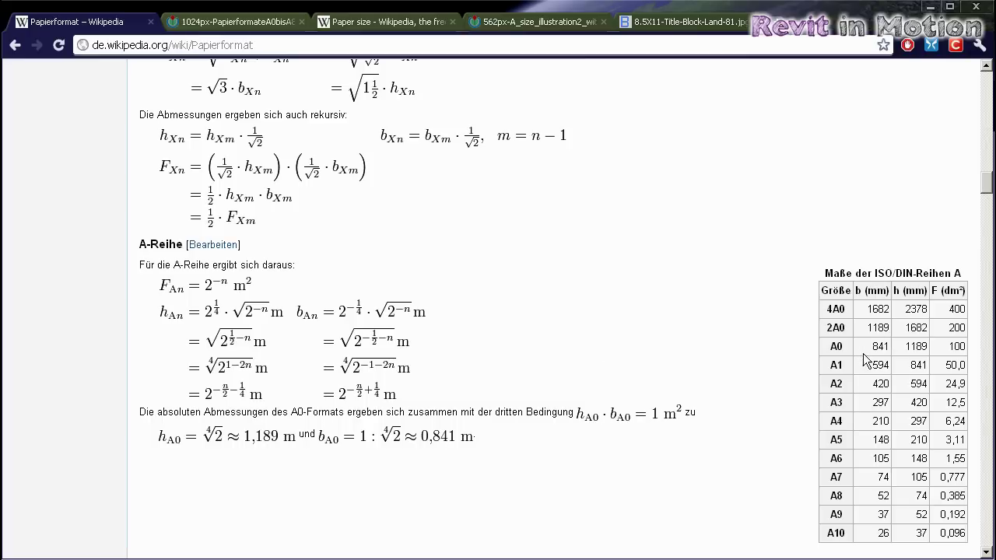
{"action": "double_click", "coordinate": [909, 347]}
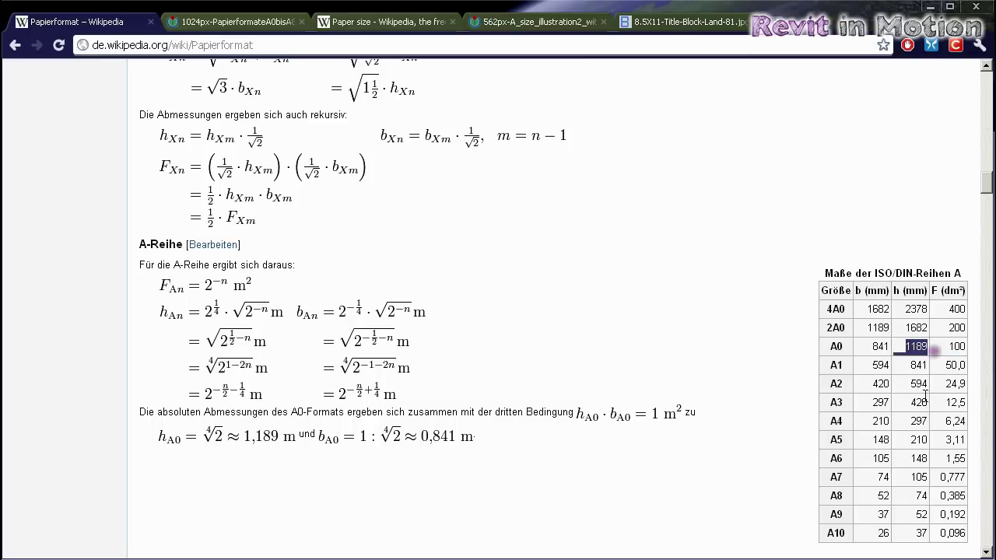
{"action": "left_click", "coordinate": [917, 350]}
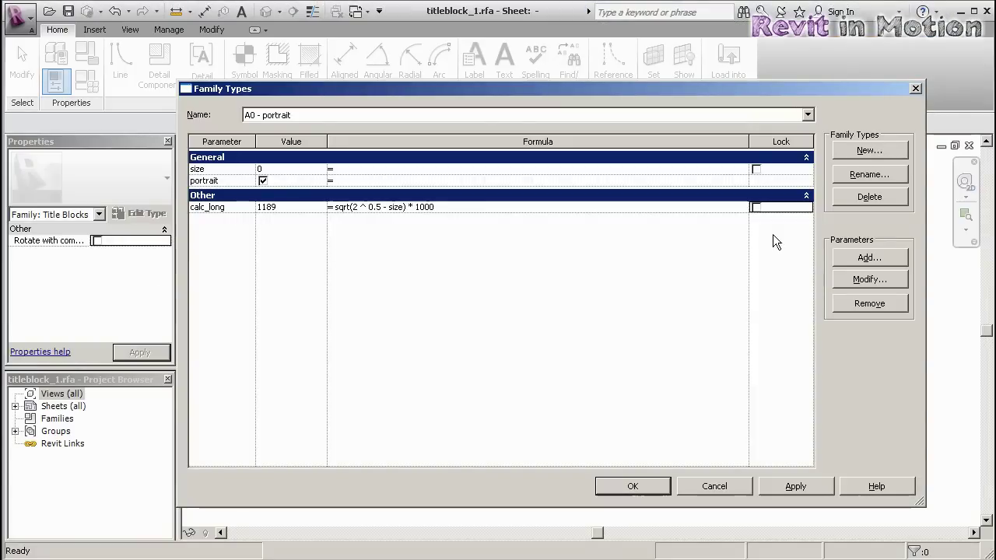
Add a family type parameter named "calc_short" with type Integer, grouped under Other.
{"action": "left_click", "coordinate": [869, 257]}
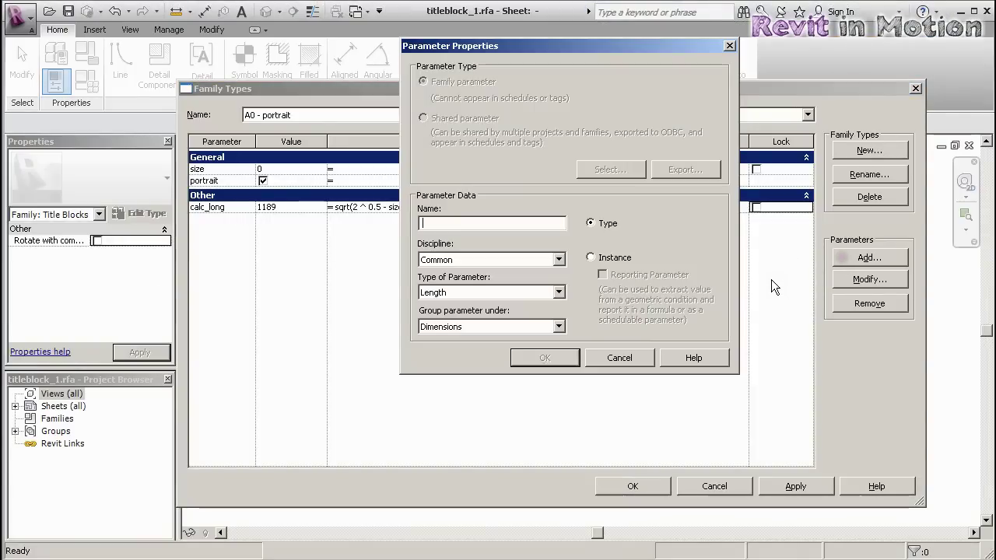
{"action": "type", "text": "calc_short"}
{"action": "left_click", "coordinate": [498, 260]}
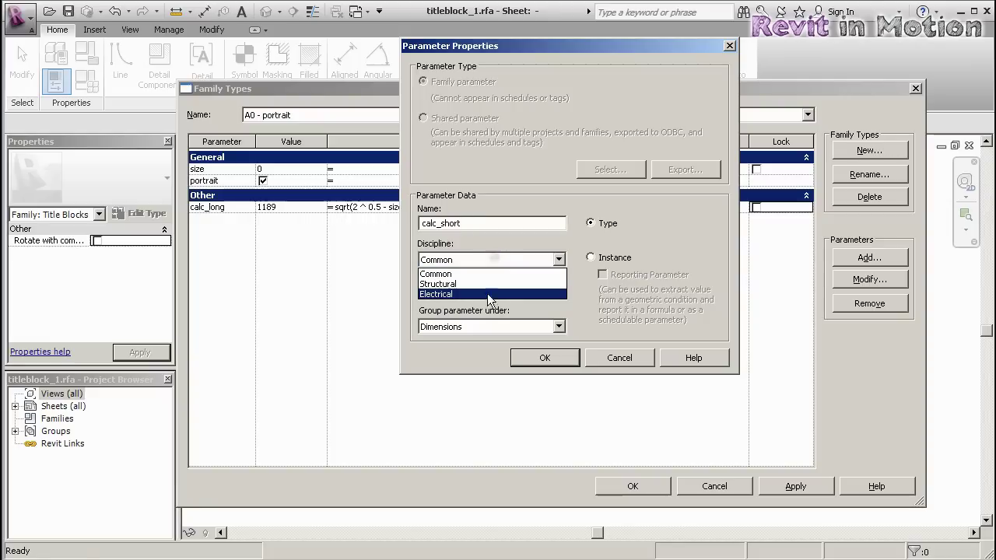
{"action": "left_click", "coordinate": [403, 305]}
{"action": "left_click", "coordinate": [480, 287]}
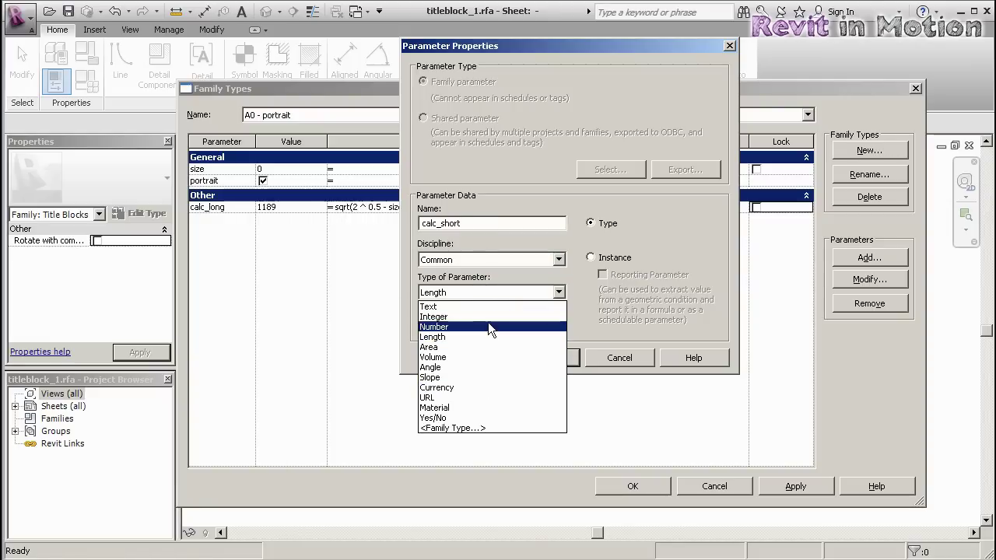
{"action": "left_click", "coordinate": [490, 316]}
{"action": "left_click", "coordinate": [481, 329]}
{"action": "left_click", "coordinate": [483, 321]}
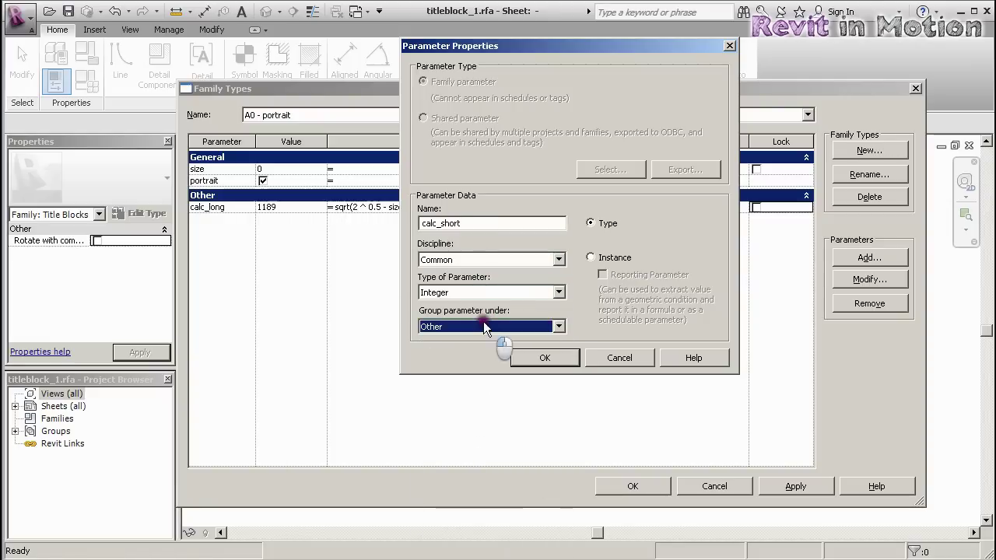
{"action": "left_click", "coordinate": [554, 356]}
Set calc_short's formula to sqrt(2 ^ (-0.5 - size)) * 1000.
{"action": "left_click", "coordinate": [379, 207]}
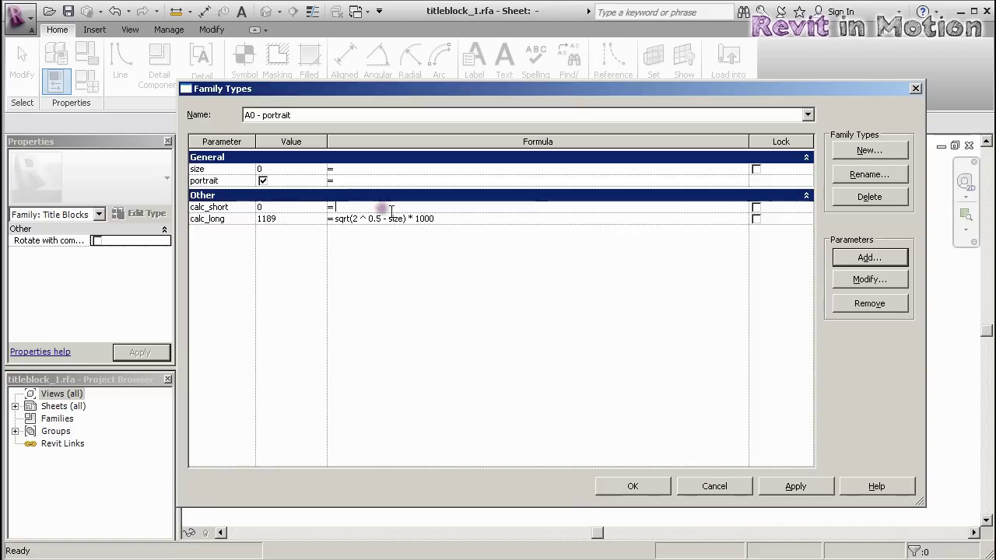
{"action": "type", "text": "sqrt(2"}
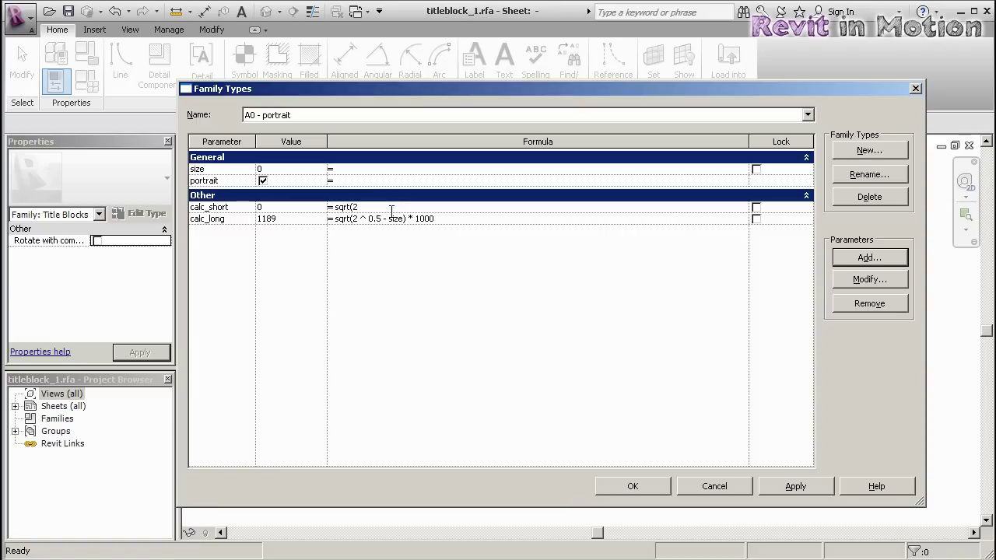
{"action": "type", "text": "^(-0.5-size)*"}
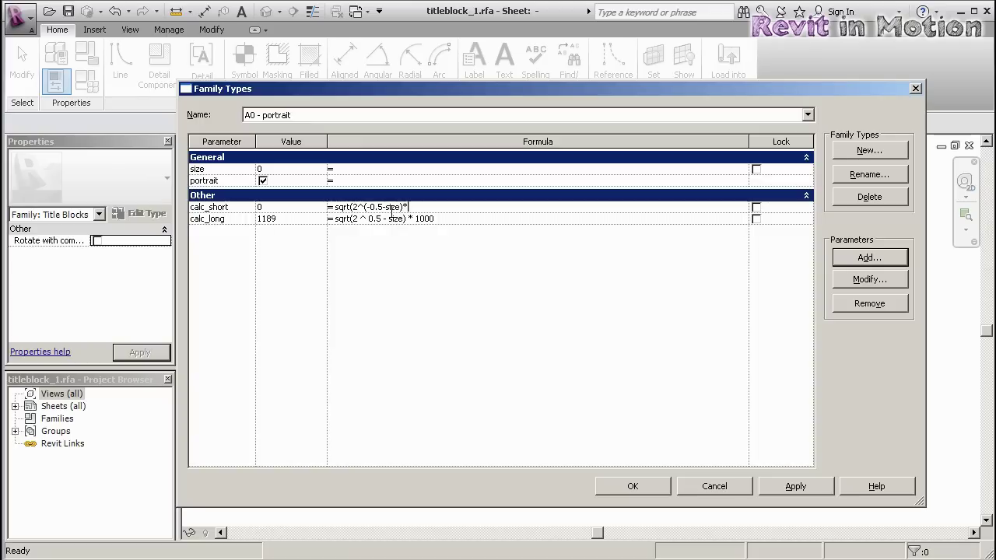
{"action": "key", "text": "BackSpace"}
{"action": "type", "text": ") * 1000"}
{"action": "key", "text": "Return"}
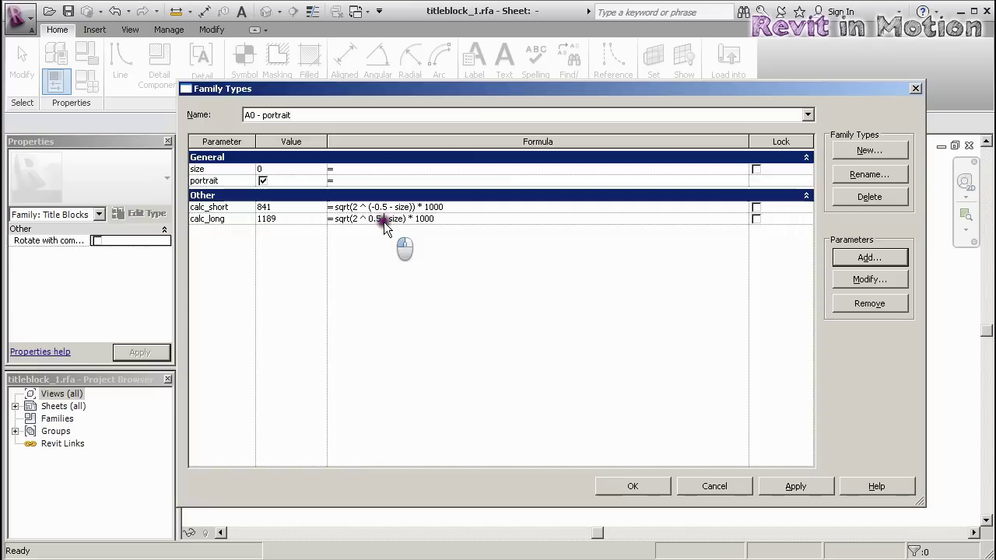
Add parentheses around the exponent in calc_long's formula so it reads sqrt(2 ^ (0.5 - size)) * 1000.
{"action": "left_click", "coordinate": [378, 220]}
{"action": "type", "text": "("}
{"action": "key", "text": "Right"}
{"action": "key", "text": "Right"}
{"action": "key", "text": "Right"}
{"action": "key", "text": "Right"}
{"action": "key", "text": "Right"}
{"action": "key", "text": "Right"}
{"action": "key", "text": "Right"}
{"action": "key", "text": "Right"}
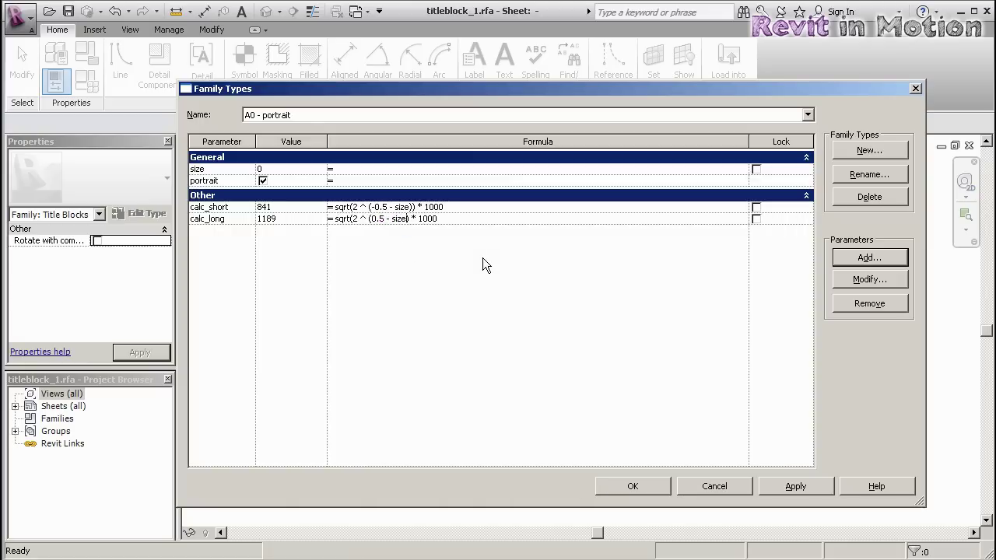
{"action": "type", "text": ")"}
{"action": "left_click", "coordinate": [487, 260]}
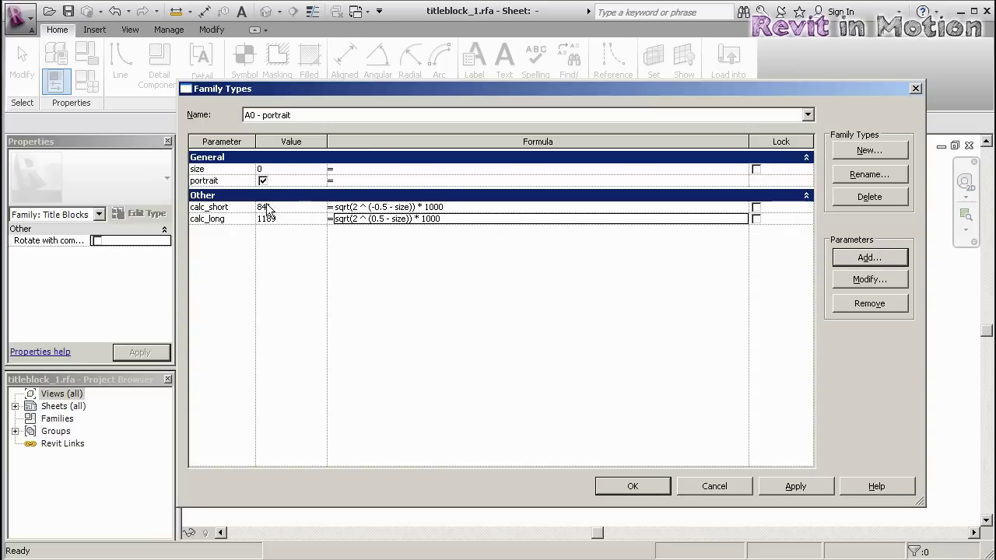
Switch to the browser, compare calc_short with the A0 width in the Papierformat size table, and return to Revit.
{"action": "key", "text": "alt+Tab"}
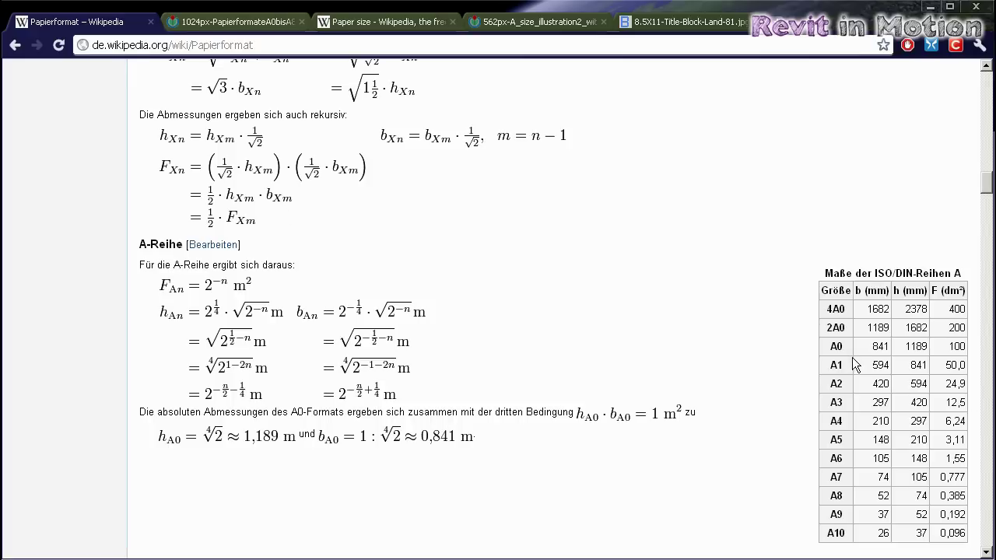
{"action": "double_click", "coordinate": [878, 347]}
{"action": "key", "text": "alt+Tab"}
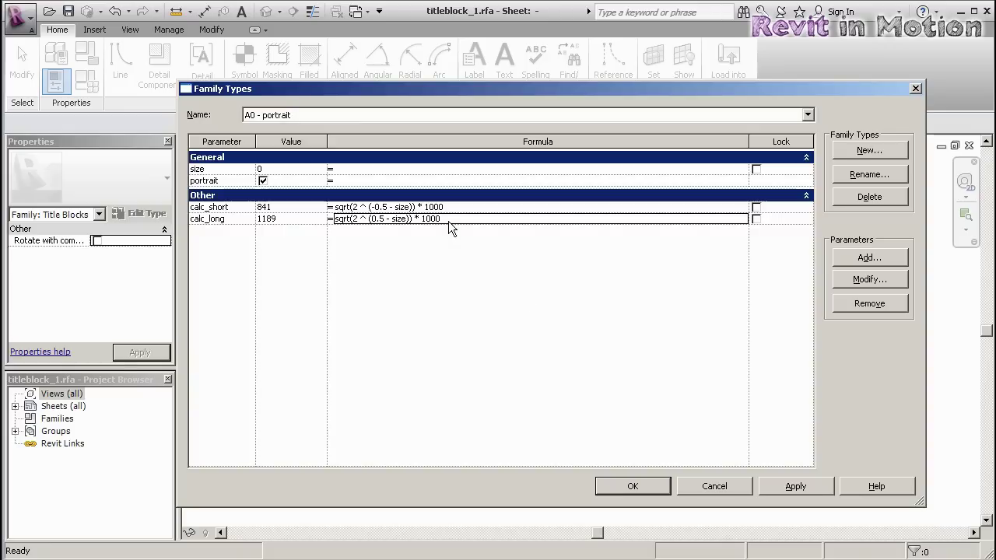
Add a Length type parameter named "width" under Dimensions and set its formula to calc_long * 1 mm.
{"action": "left_click", "coordinate": [869, 257]}
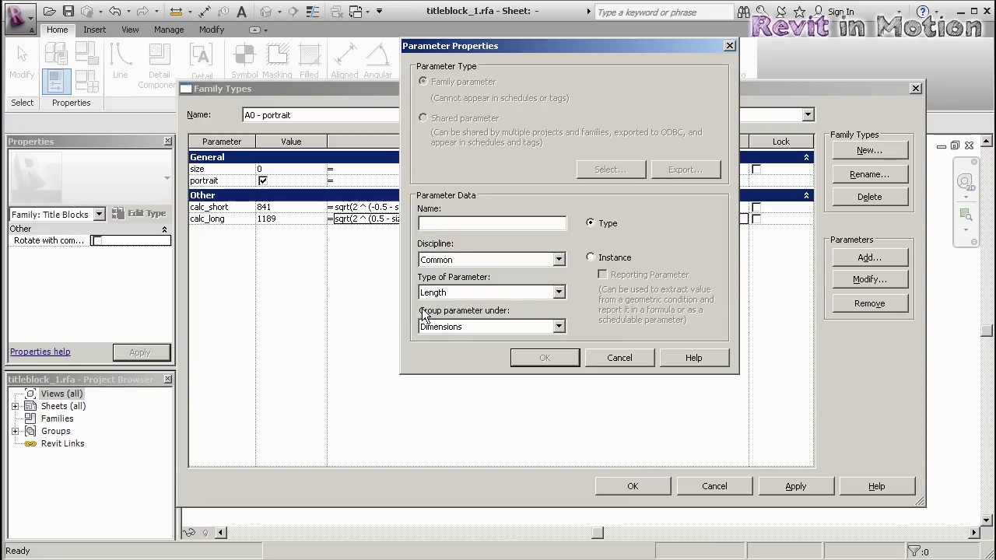
{"action": "type", "text": "width"}
{"action": "key", "text": "Return"}
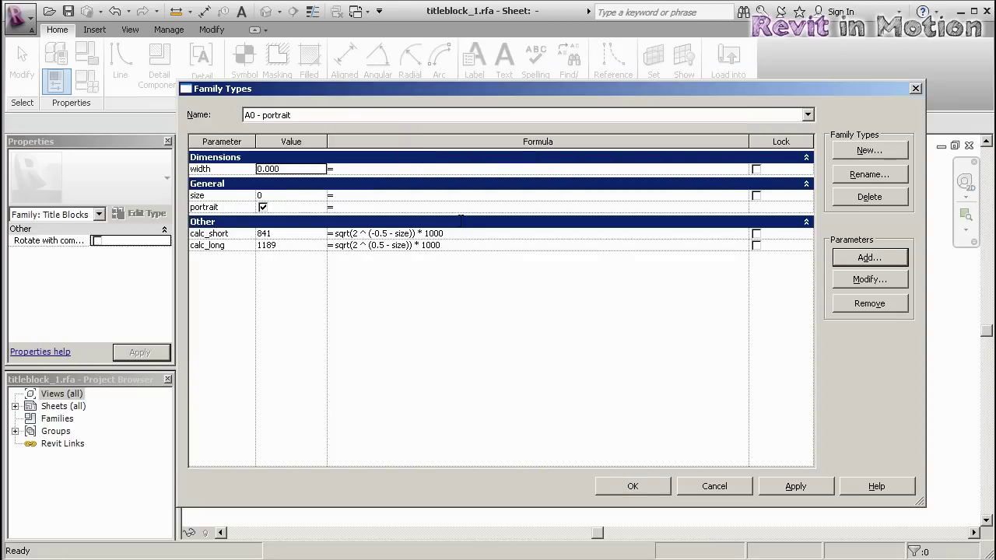
{"action": "left_click", "coordinate": [377, 169]}
{"action": "type", "text": "calc_long * 1"}
{"action": "type", "text": "mm"}
{"action": "key", "text": "Tab"}
Add a Length type parameter named "height" under Dimensions and set its formula to calc_short * 1 mm.
{"action": "left_click", "coordinate": [871, 259]}
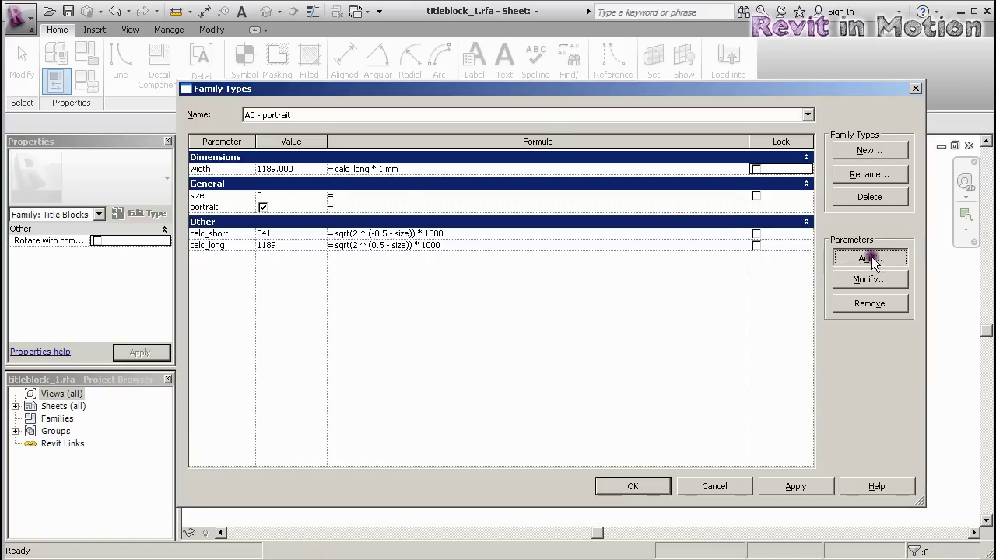
{"action": "type", "text": "height"}
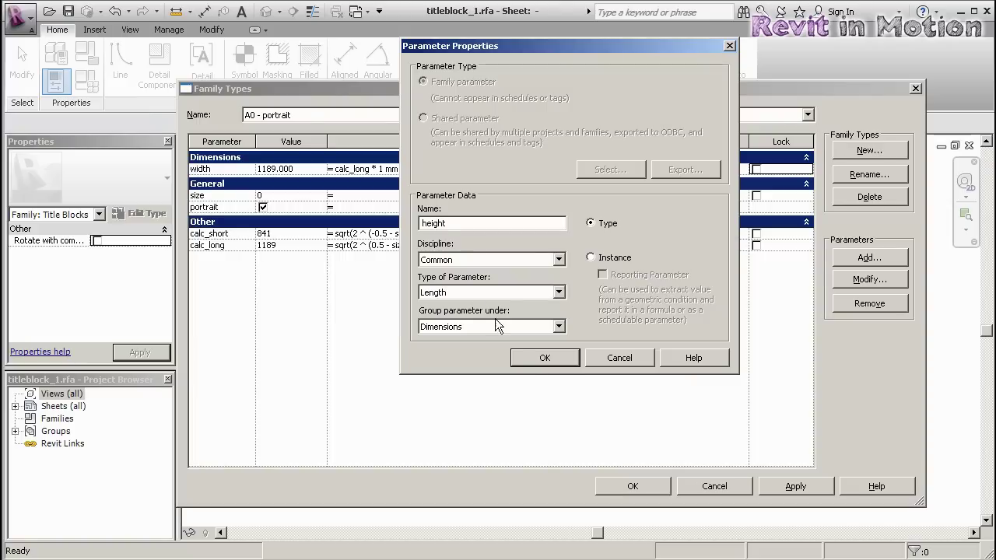
{"action": "left_click", "coordinate": [545, 357]}
{"action": "left_click", "coordinate": [382, 180]}
{"action": "type", "text": "clac"}
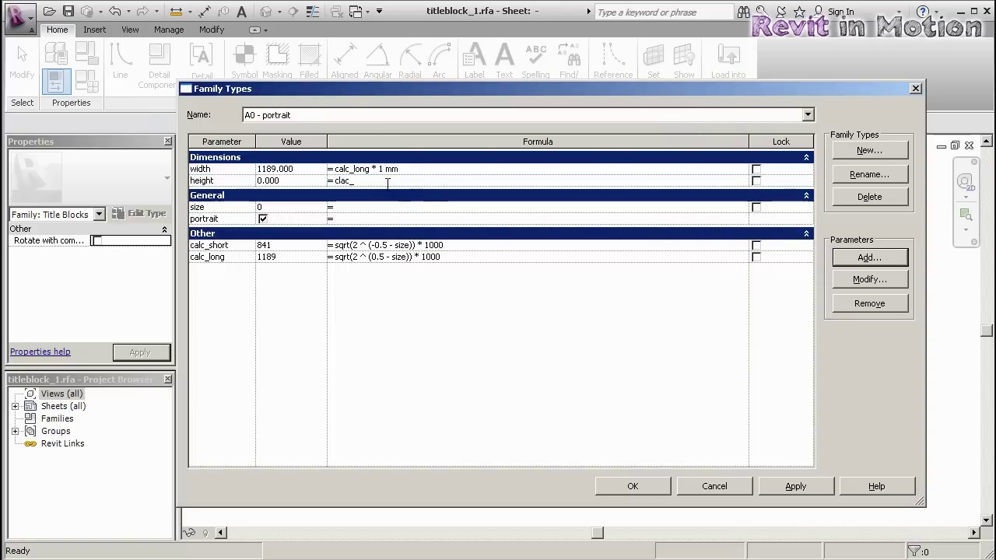
{"action": "type", "text": "_short*1mm"}
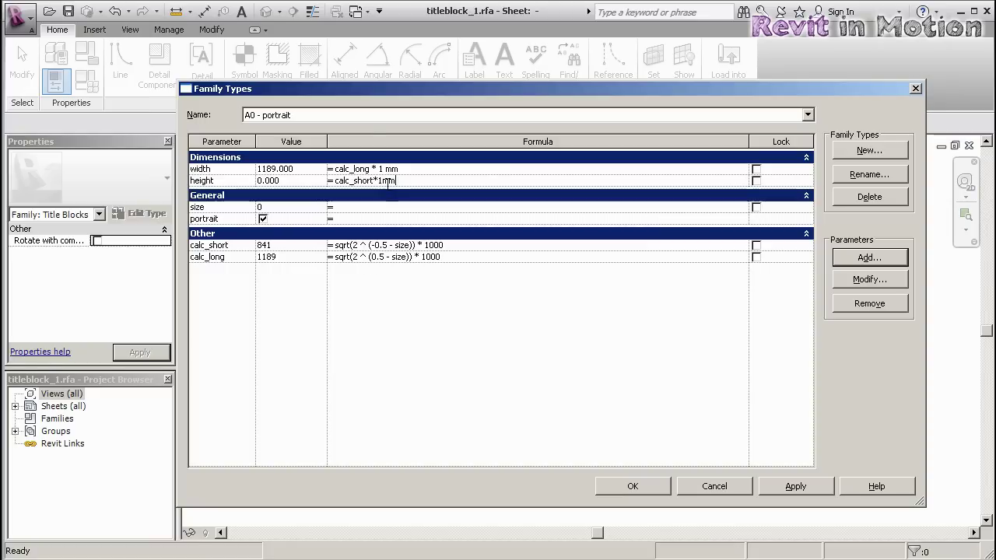
{"action": "key", "text": "Tab"}
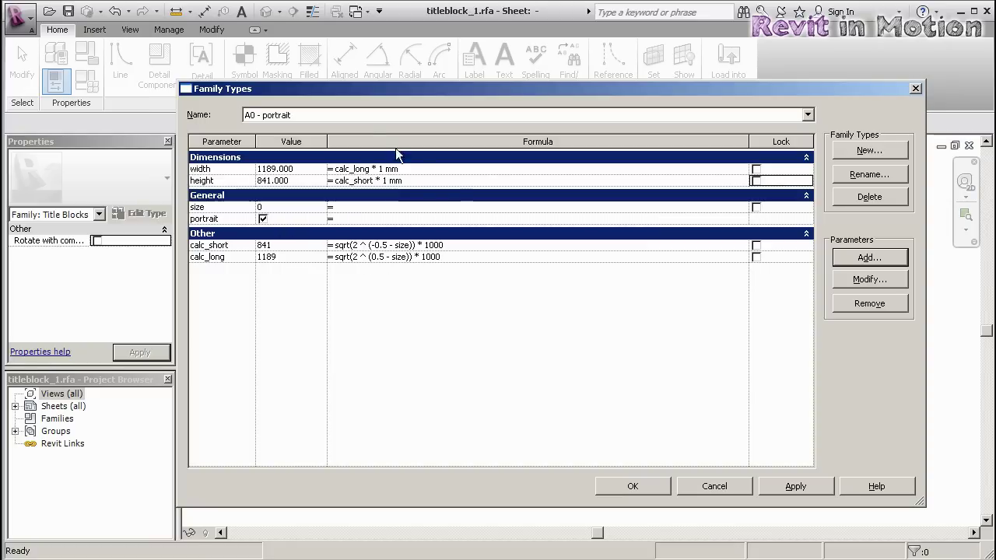
Switch portrait off and back on, and set size to 1 for the A0 - portrait type.
{"action": "left_click", "coordinate": [263, 219]}
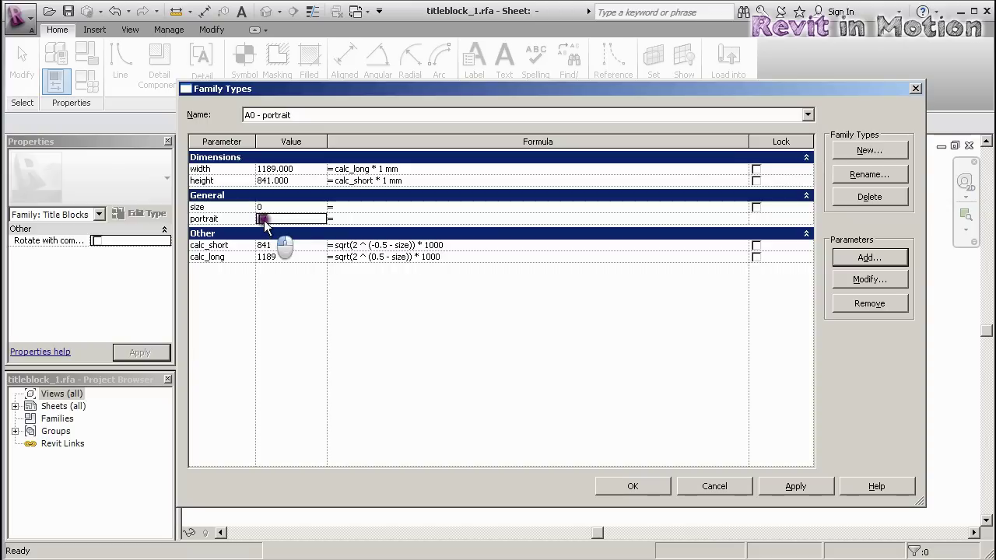
{"action": "left_click", "coordinate": [263, 219]}
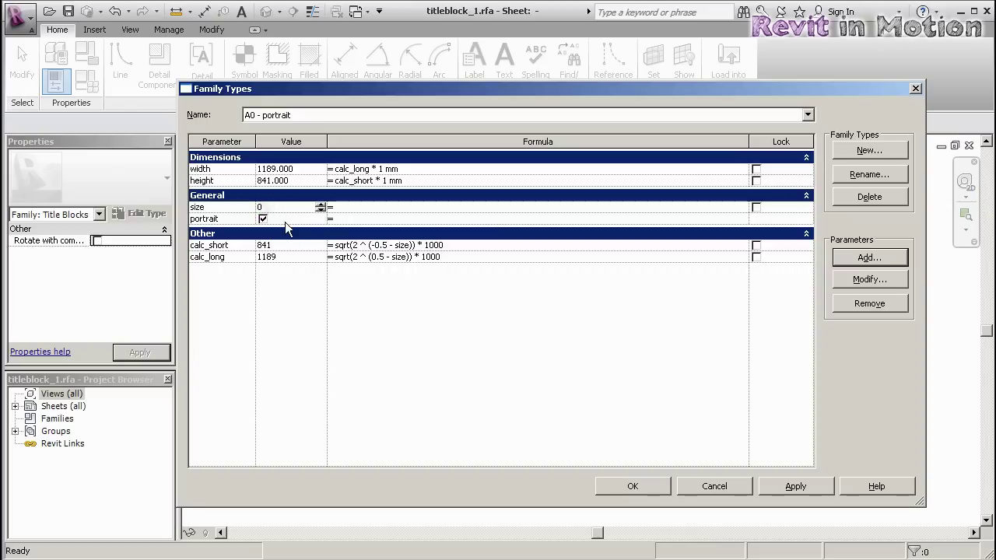
{"action": "key", "text": "Tab"}
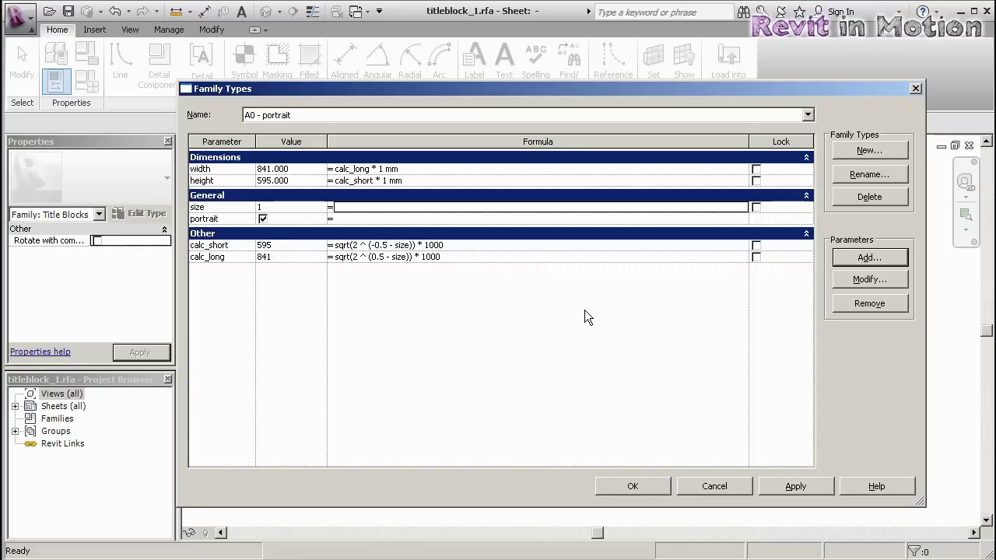
Switch to the browser, compare the calculated dimensions with the A1 row of the size table, and return to Revit.
{"action": "key", "text": "alt+Tab"}
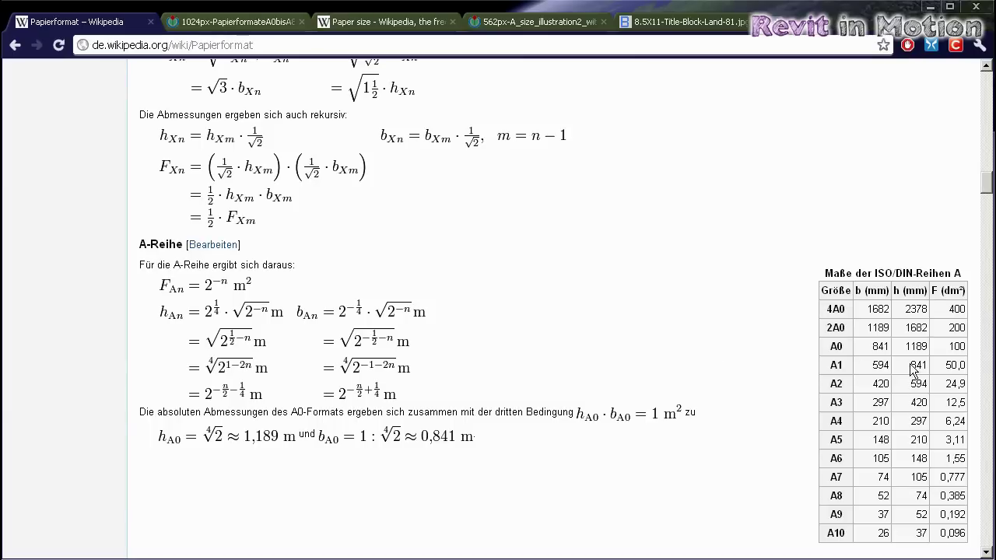
{"action": "left_click", "coordinate": [875, 365]}
{"action": "left_click_drag", "start_coordinate": [874, 365], "coordinate": [926, 365]}
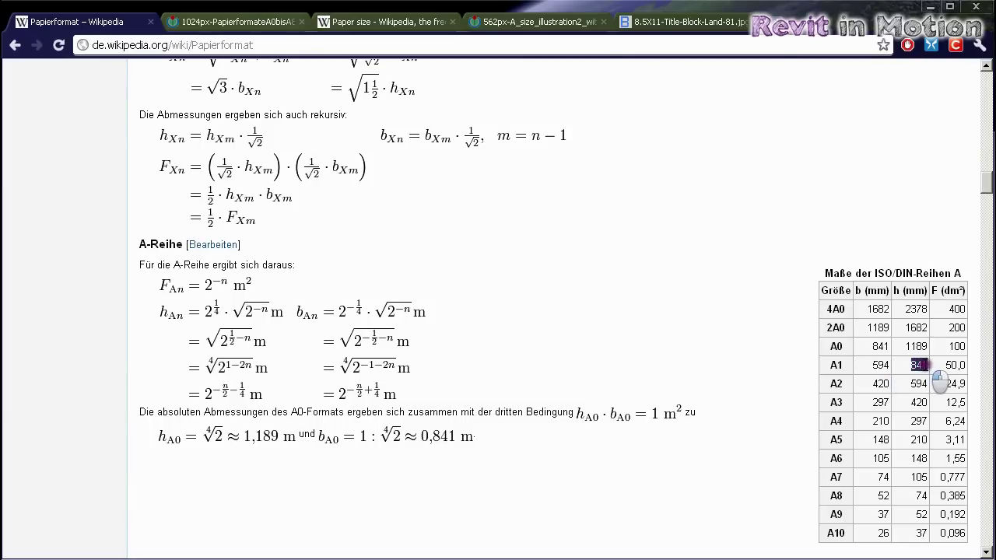
{"action": "key", "text": "alt+Tab"}
Raise the multiplier in both the calc_short and calc_long formulas to 10000.
{"action": "left_click", "coordinate": [471, 245]}
{"action": "key", "text": "End"}
{"action": "type", "text": "0"}
{"action": "key", "text": "Tab"}
{"action": "left_click", "coordinate": [451, 255]}
{"action": "key", "text": "End"}
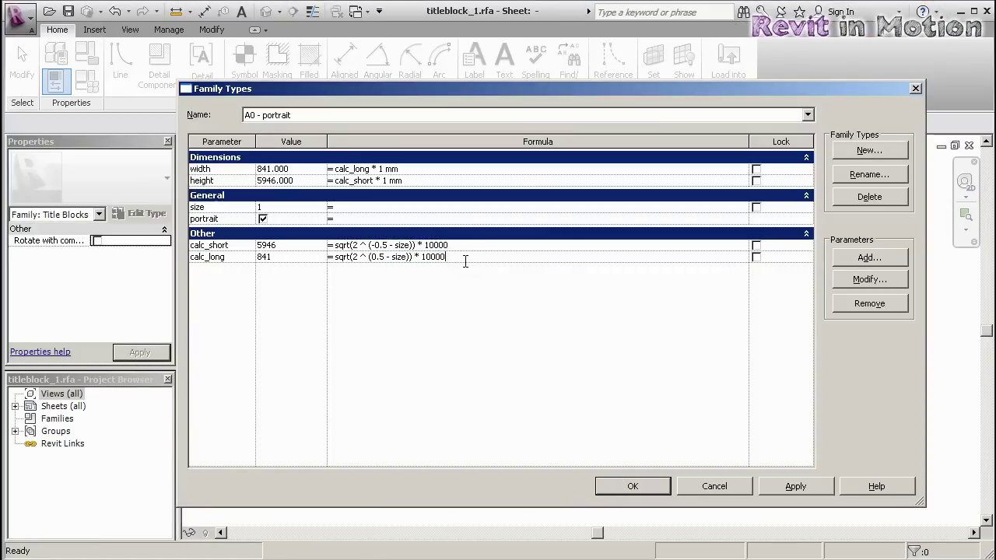
{"action": "key", "text": "Tab"}
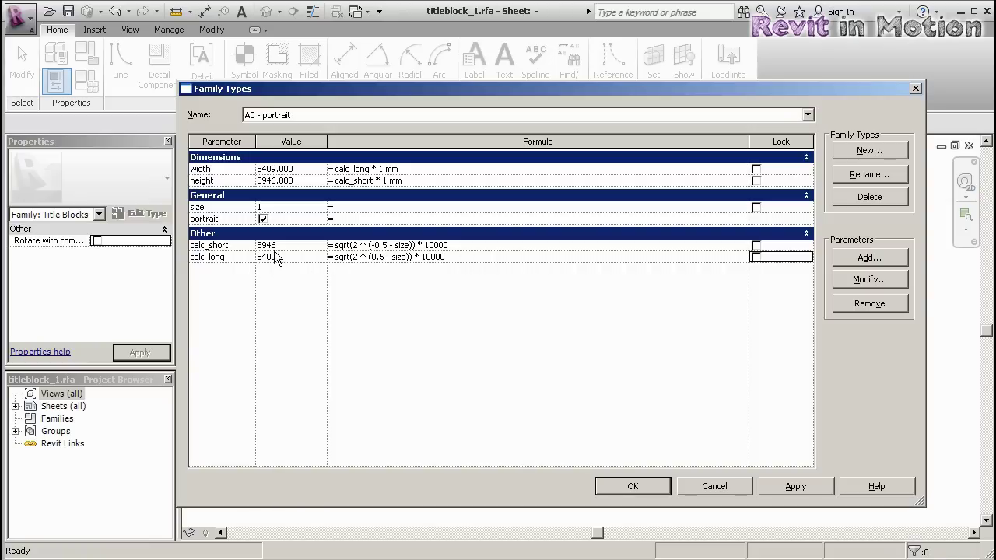
Test the formulas with size values 0, 2 and 1 in turn, examining the calc_short and calc_long results.
{"action": "left_click", "coordinate": [276, 207]}
{"action": "type", "text": "0"}
{"action": "key", "text": "Tab"}
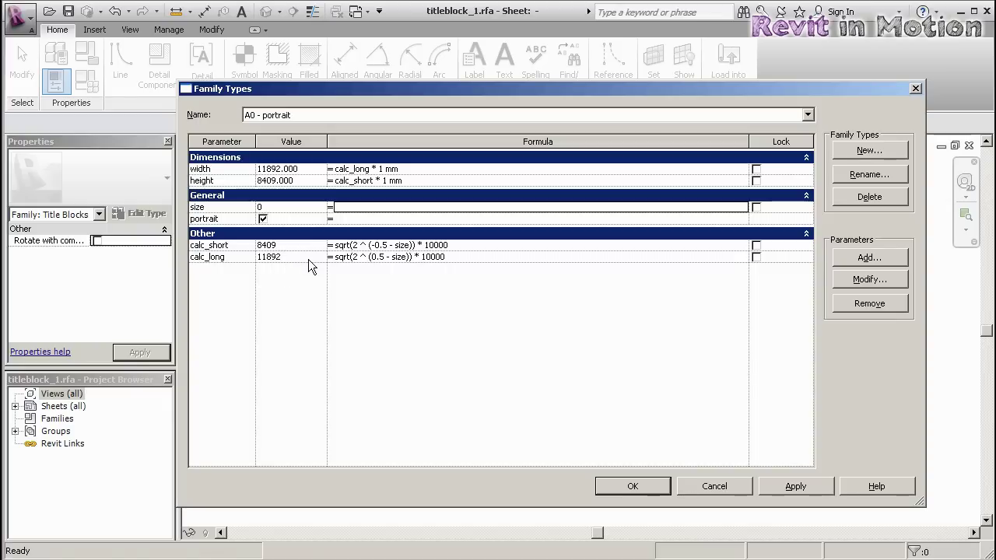
{"action": "left_click", "coordinate": [296, 207]}
{"action": "type", "text": "2"}
{"action": "key", "text": "Tab"}
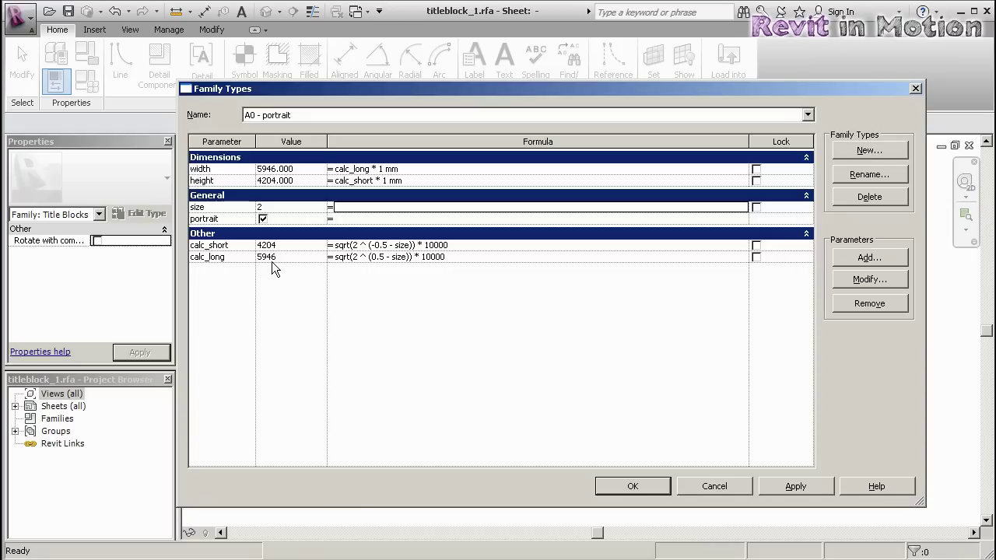
{"action": "left_click", "coordinate": [282, 207]}
{"action": "type", "text": "1"}
{"action": "key", "text": "Tab"}
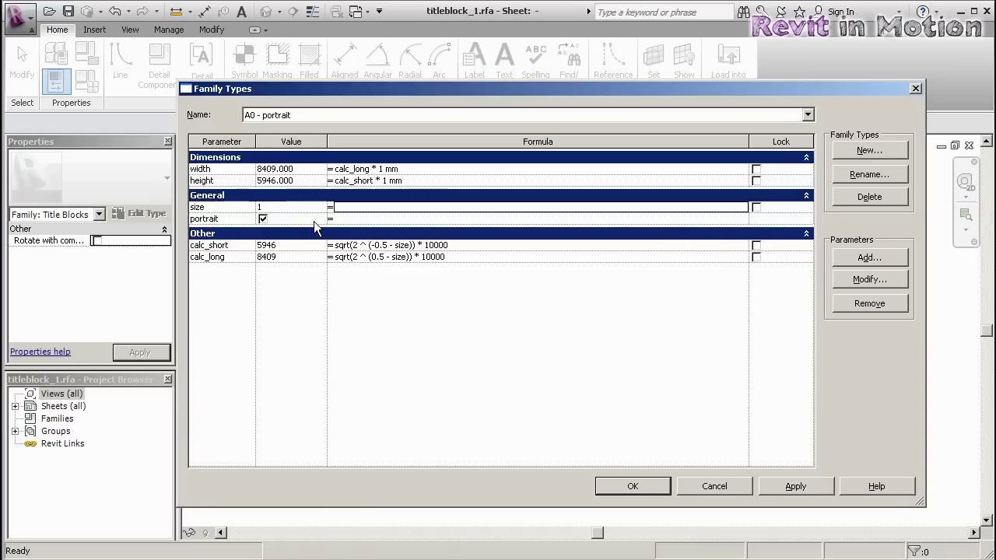
{"action": "left_click", "coordinate": [273, 245]}
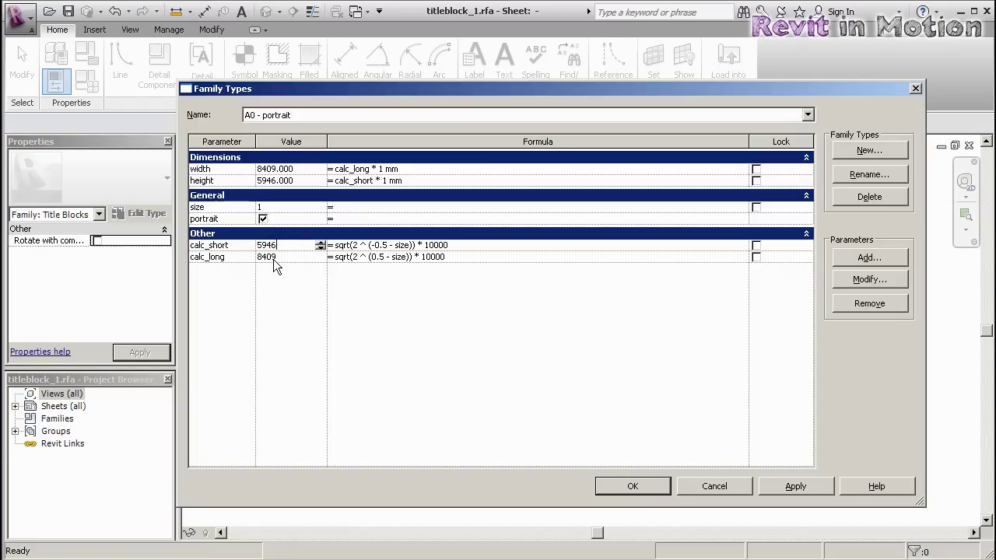
Append + 1 to both the calc_short and calc_long formulas.
{"action": "left_click", "coordinate": [495, 244]}
{"action": "left_click", "coordinate": [496, 244]}
{"action": "left_click", "coordinate": [496, 244]}
{"action": "left_click", "coordinate": [473, 245]}
{"action": "key", "text": "End"}
{"action": "type", "text": "+ 1"}
{"action": "key", "text": "Tab"}
{"action": "left_click", "coordinate": [494, 258]}
{"action": "key", "text": "End"}
{"action": "type", "text": "+1"}
{"action": "key", "text": "Tab"}
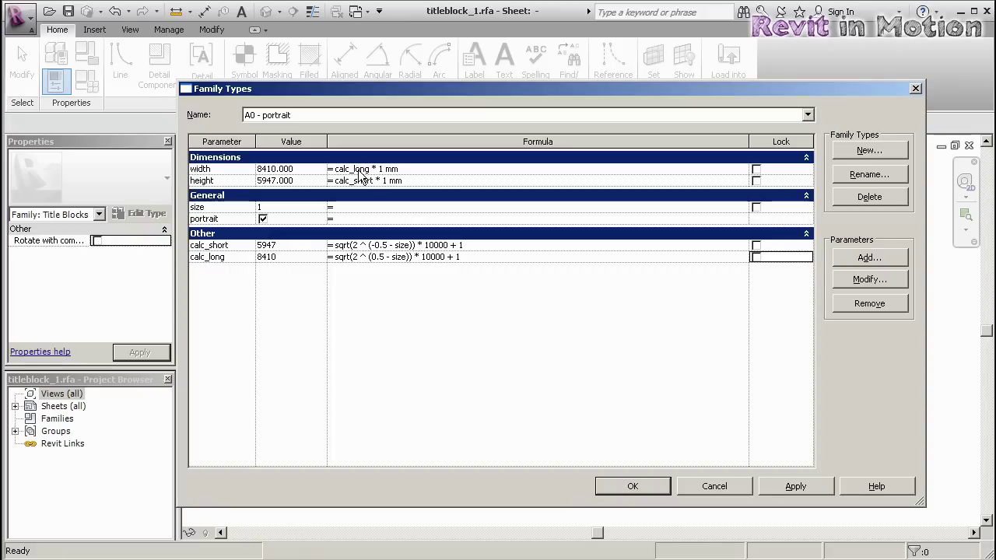
Change the width formula to rounddown(calc_long / 10) * 1 mm.
{"action": "left_click", "coordinate": [367, 170]}
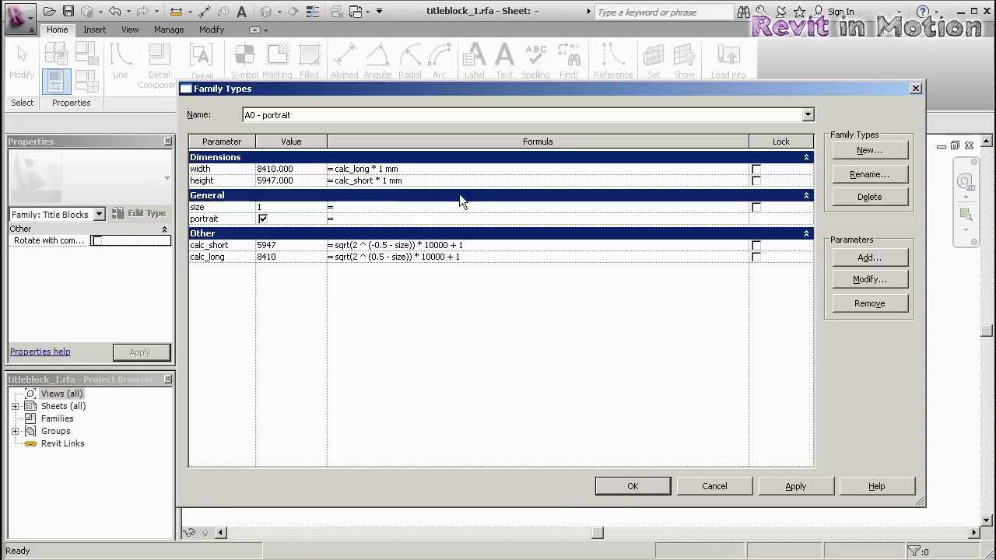
{"action": "type", "text": "rounddown ("}
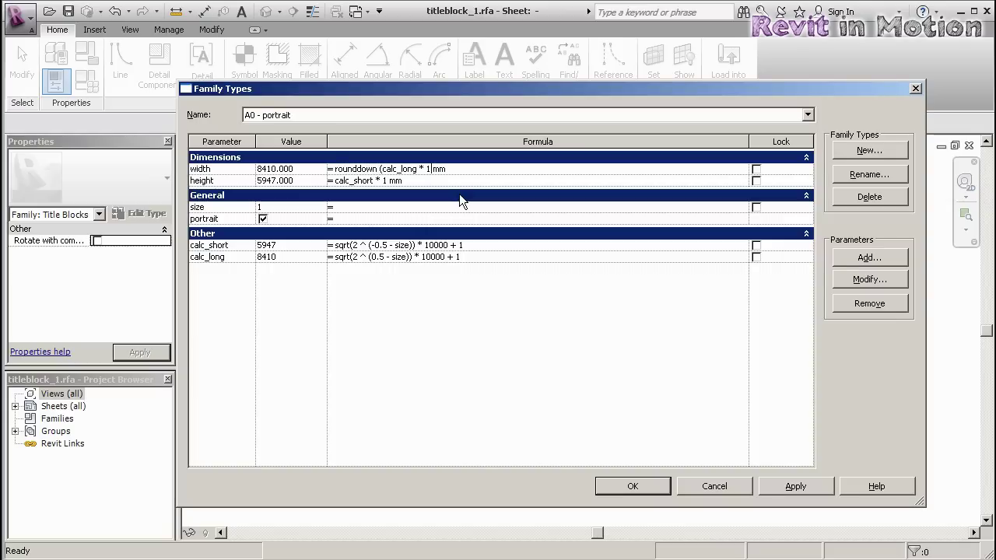
{"action": "key", "text": "Right"}
{"action": "key", "text": "Left"}
{"action": "key", "text": "Left"}
{"action": "type", "text": "("}
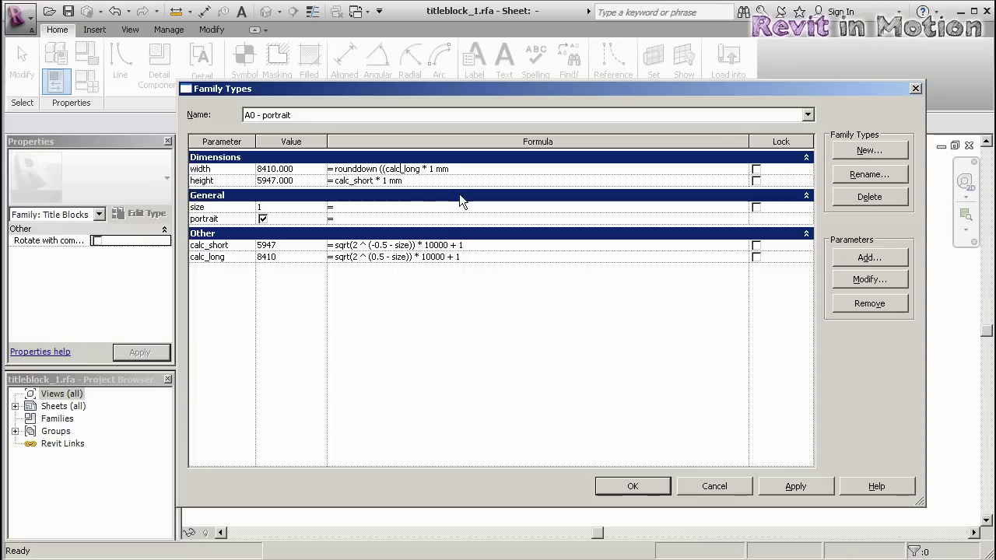
{"action": "type", "text": "/ 10 )"}
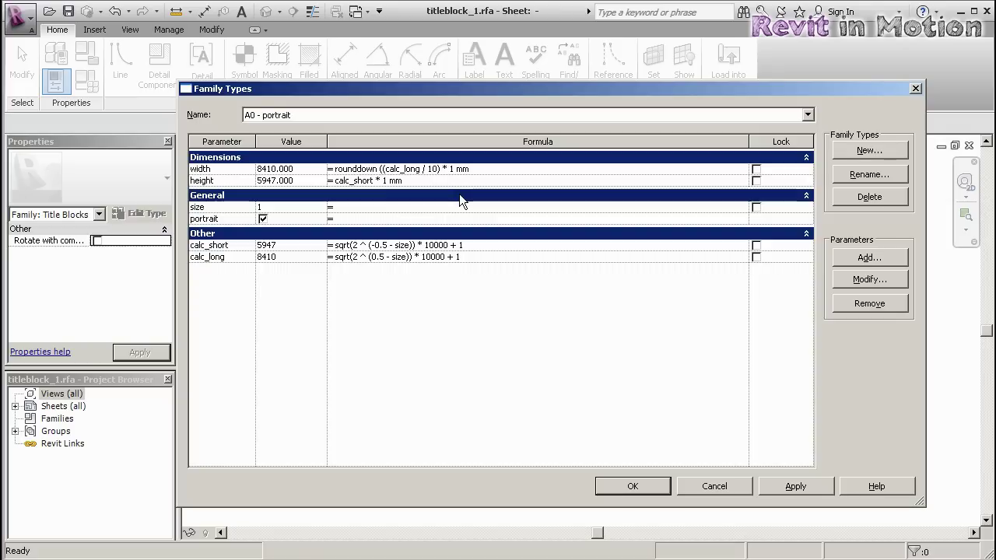
{"action": "key", "text": "Left"}
{"action": "key", "text": "Left"}
{"action": "key", "text": "Left"}
{"action": "key", "text": "Left"}
{"action": "key", "text": "Left"}
{"action": "key", "text": "BackSpace"}
Change the height formula to rounddown(calc_short / 10) * 1 mm.
{"action": "left_click", "coordinate": [432, 182]}
{"action": "left_click", "coordinate": [398, 179]}
{"action": "left_click", "coordinate": [335, 181]}
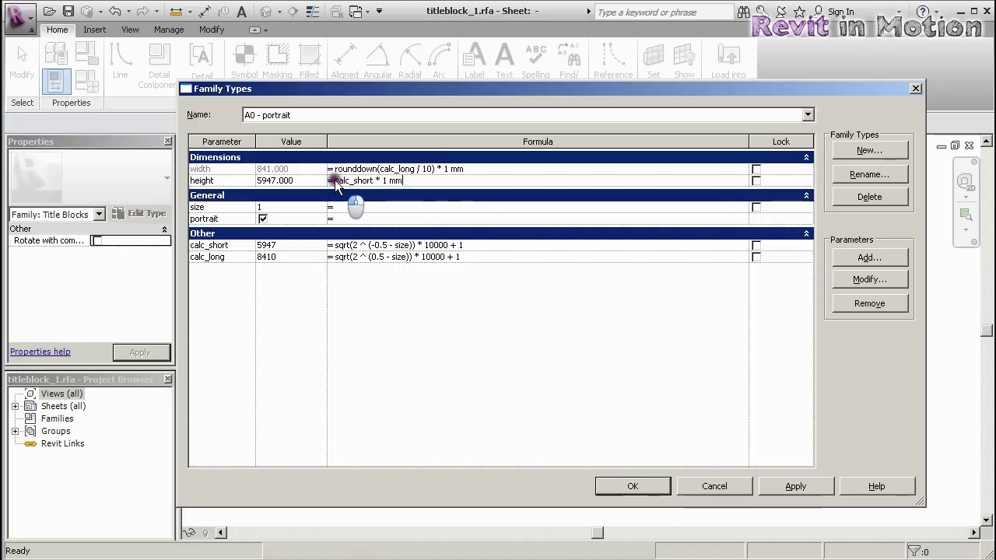
{"action": "type", "text": "roun"}
{"action": "type", "text": "down("}
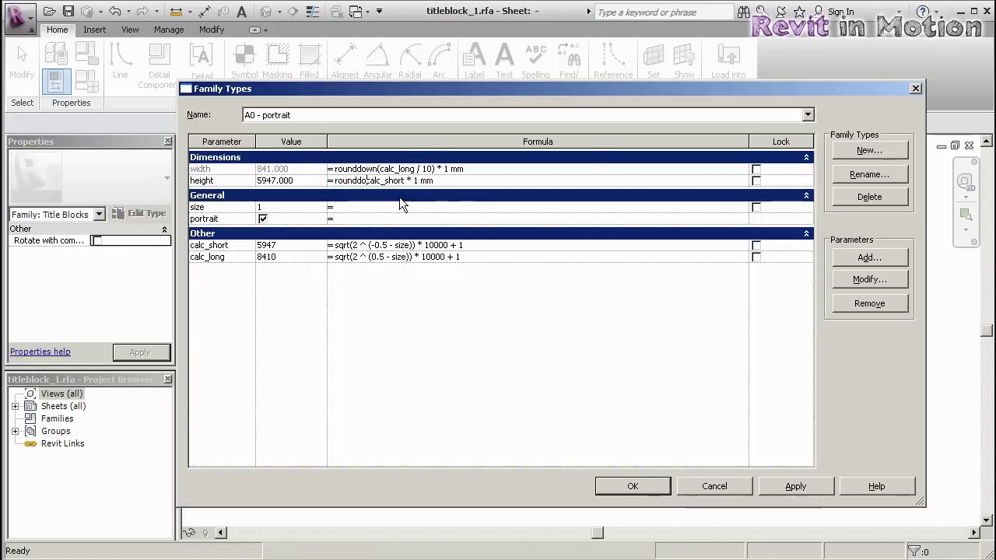
{"action": "type", "text": " ("}
{"action": "key", "text": "Right"}
{"action": "key", "text": "Right"}
{"action": "key", "text": "Right"}
{"action": "key", "text": "Right"}
{"action": "key", "text": "Right"}
{"action": "key", "text": "Right"}
{"action": "key", "text": "Right"}
{"action": "key", "text": "Right"}
{"action": "key", "text": "Right"}
{"action": "key", "text": "Right"}
{"action": "type", "text": "/10)"}
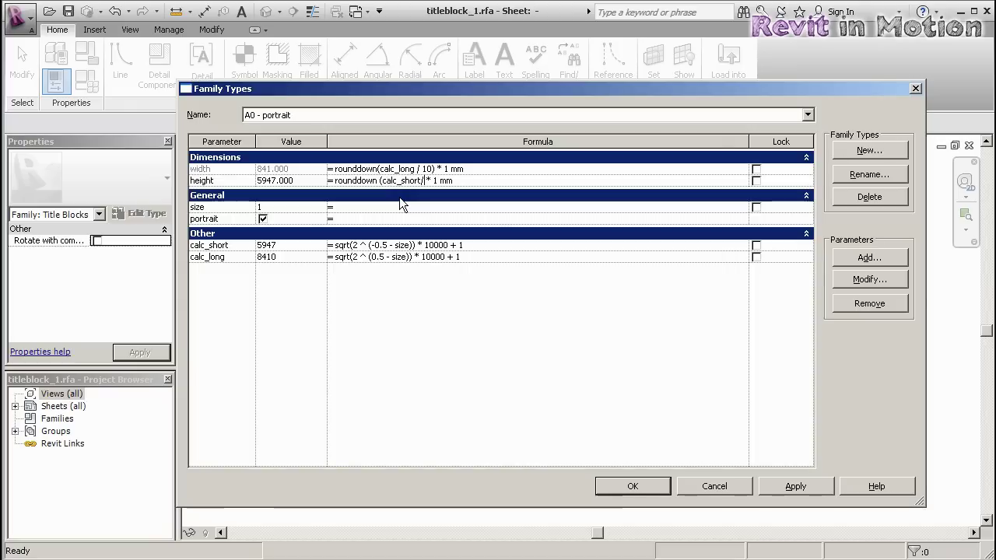
{"action": "key", "text": "Tab"}
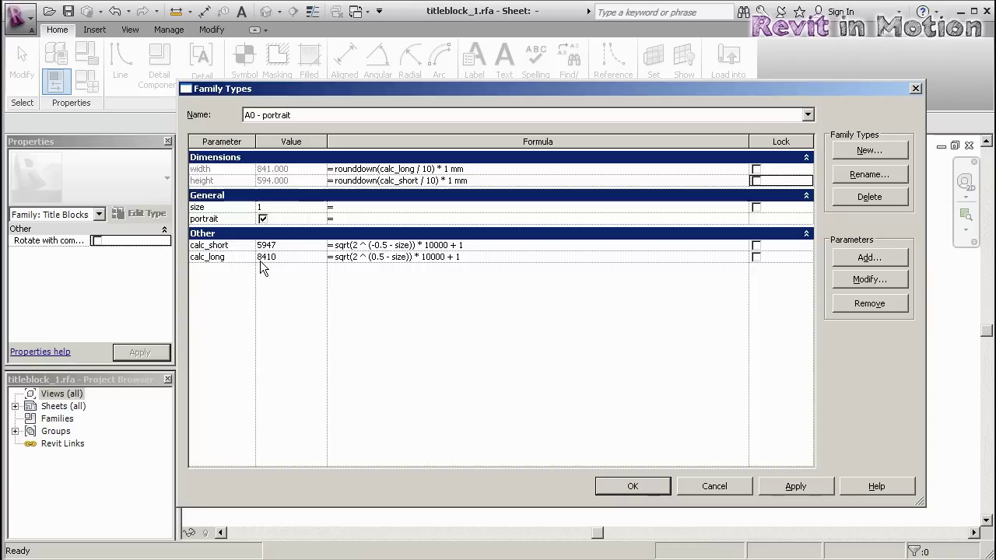
Test the rounded width and height with size values 0 and 2.
{"action": "left_click", "coordinate": [277, 208]}
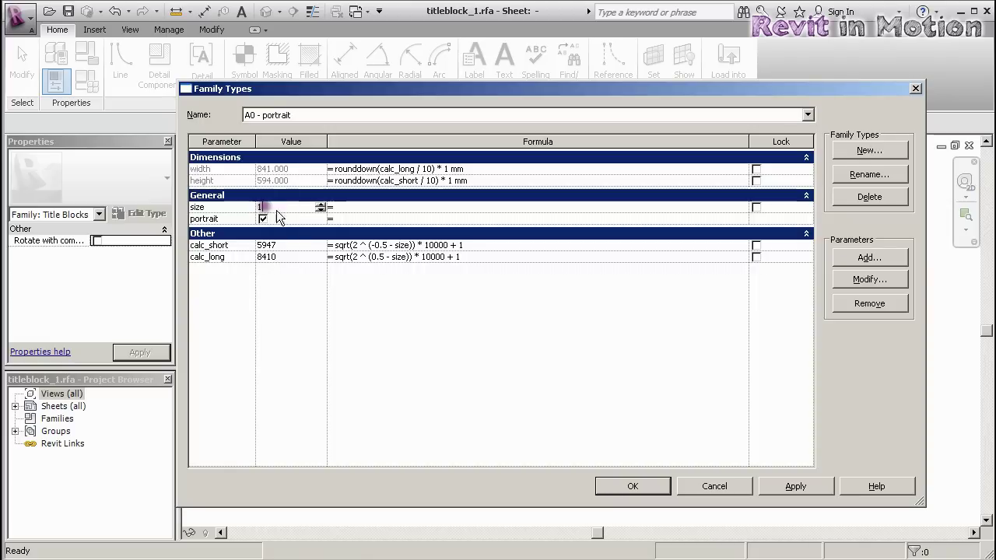
{"action": "type", "text": "0"}
{"action": "key", "text": "Tab"}
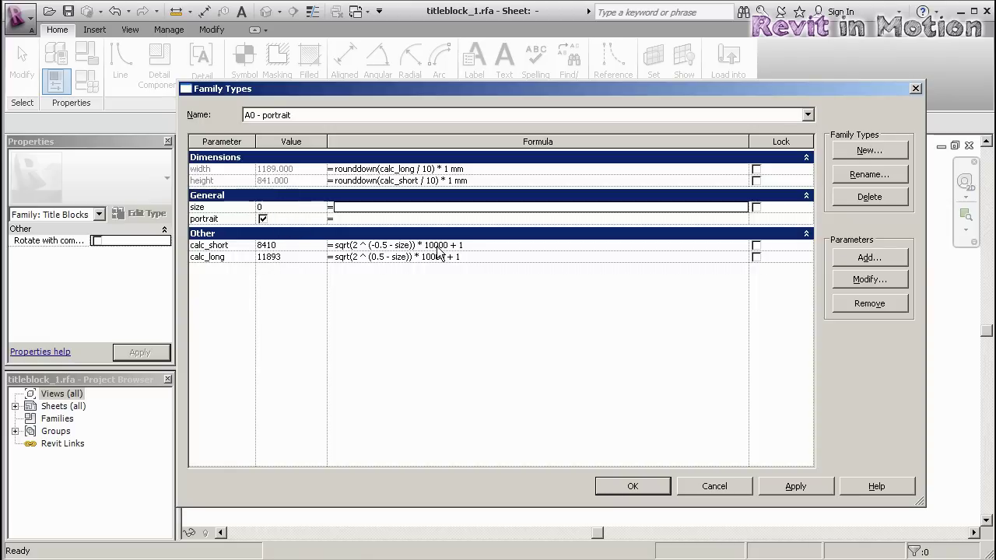
{"action": "left_click", "coordinate": [284, 209]}
{"action": "left_click", "coordinate": [320, 206]}
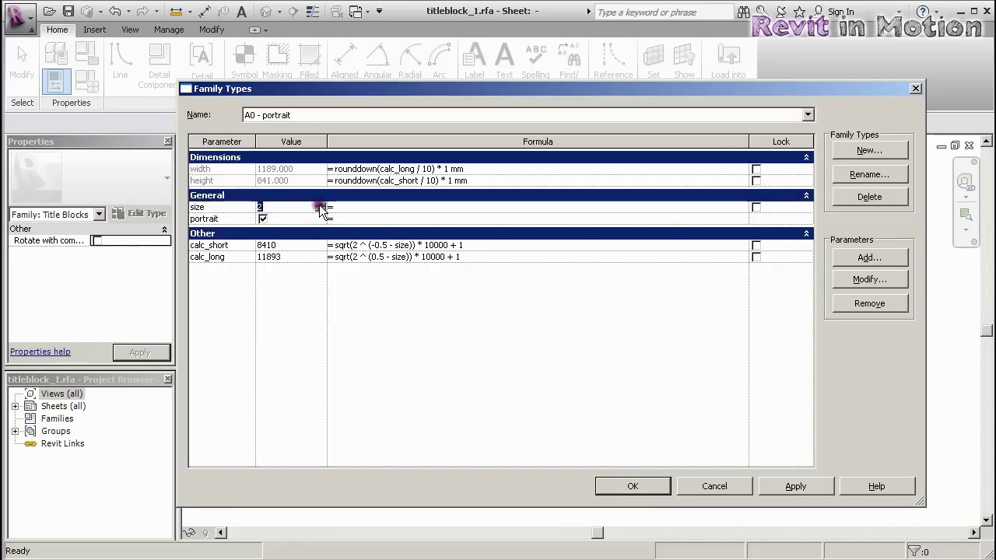
{"action": "left_click", "coordinate": [425, 218]}
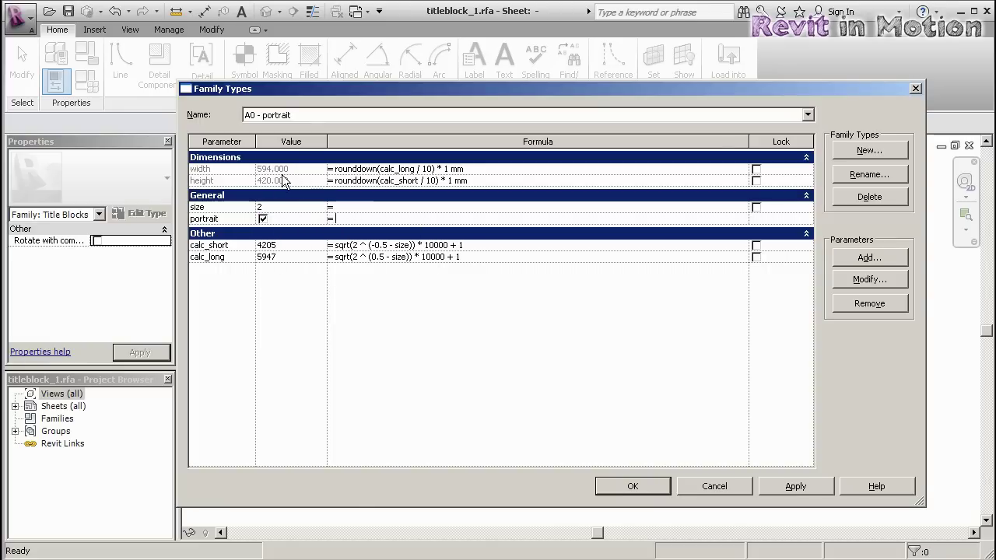
Switch to the browser, compare the calculated dimensions with the A2 row of the size table, and return to Revit.
{"action": "key", "text": "alt+Tab"}
{"action": "double_click", "coordinate": [920, 384]}
{"action": "left_click_drag", "start_coordinate": [884, 383], "coordinate": [878, 383]}
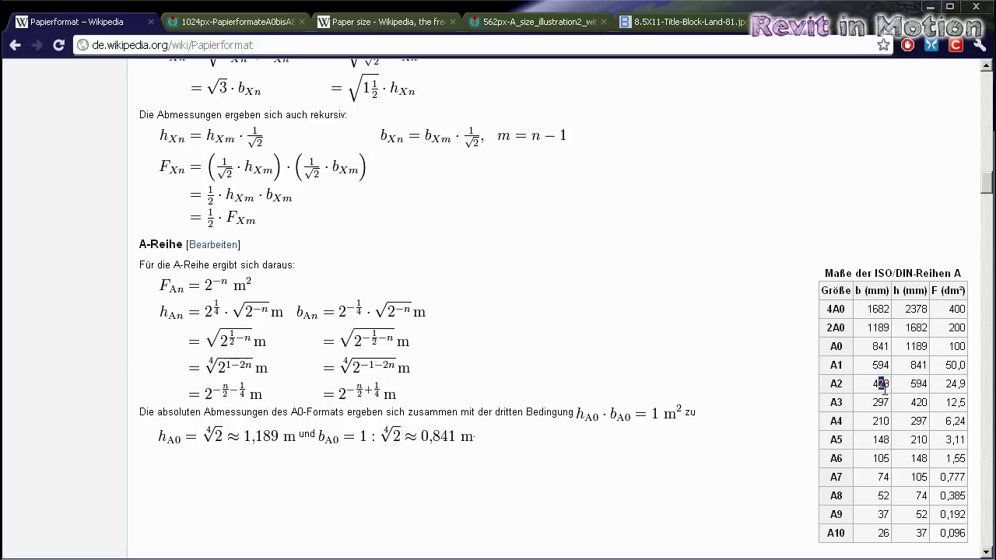
{"action": "key", "text": "alt+Tab"}
Test the rounded width and height with size values 3 and 4.
{"action": "left_click", "coordinate": [296, 204]}
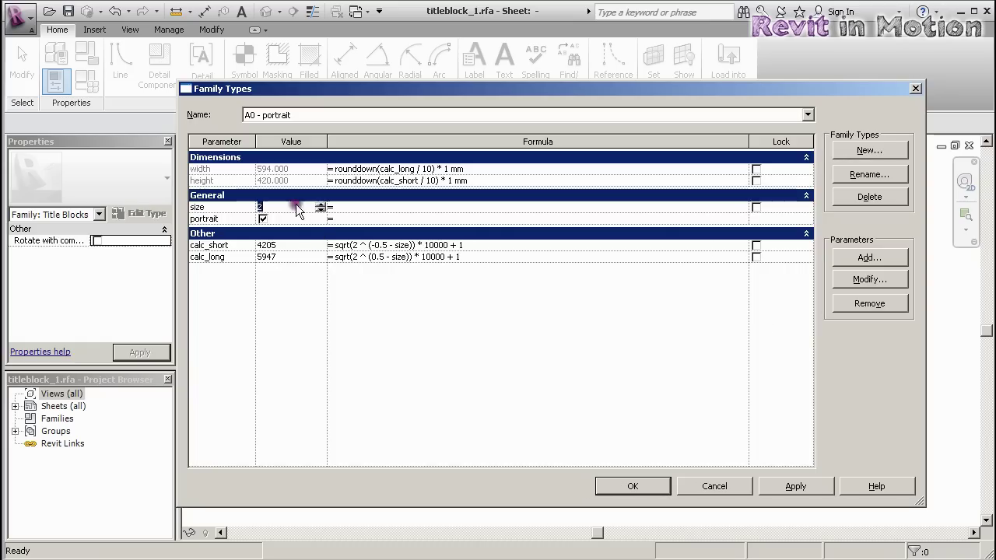
{"action": "type", "text": "3"}
{"action": "key", "text": "Tab"}
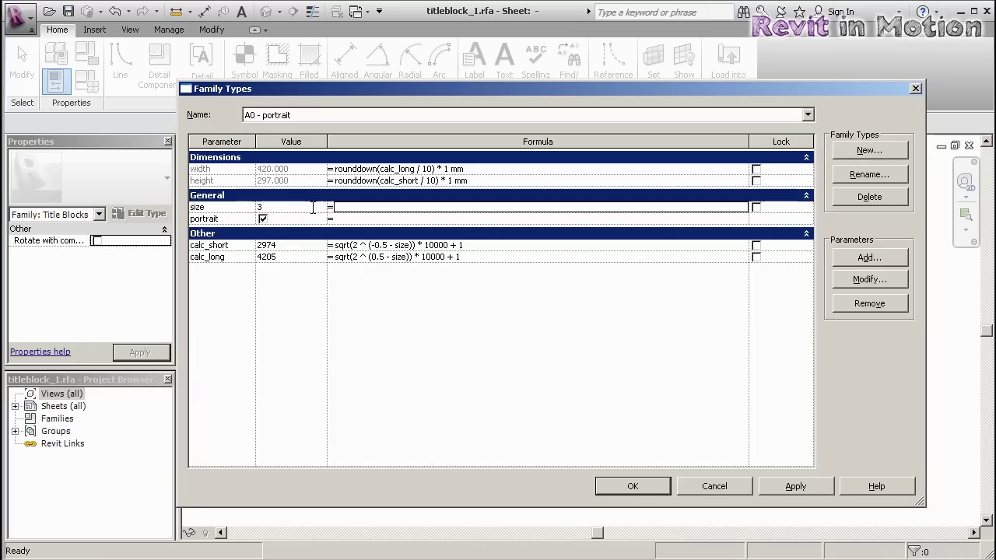
{"action": "left_click", "coordinate": [281, 208]}
{"action": "type", "text": "4"}
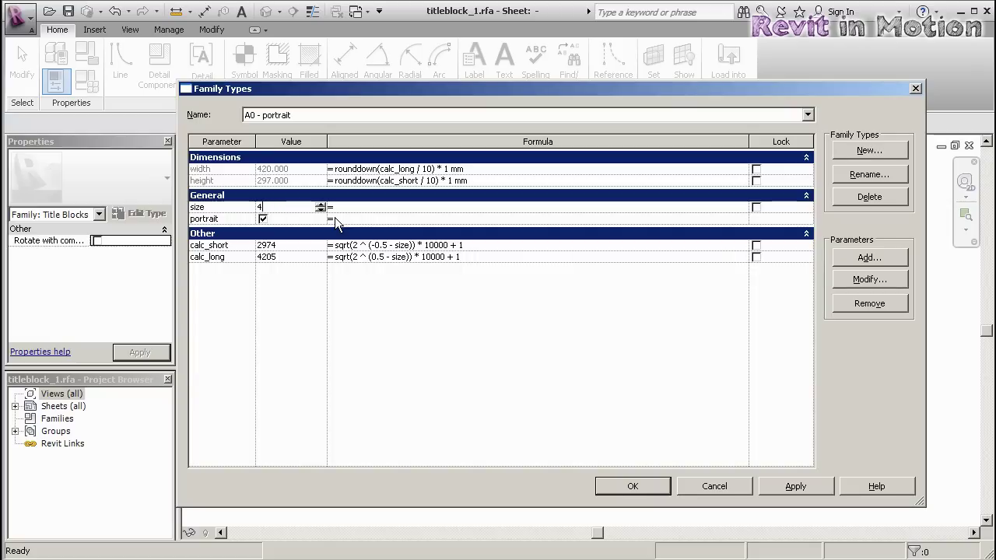
{"action": "key", "text": "Tab"}
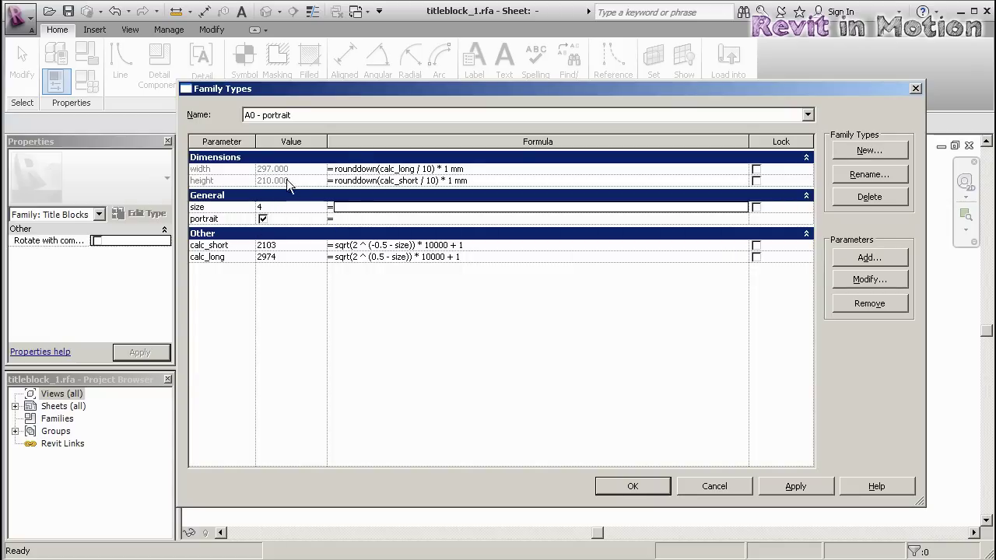
Set the size parameter to 0 for the A0 - portrait type.
{"action": "left_click", "coordinate": [264, 210]}
{"action": "type", "text": "0"}
{"action": "key", "text": "Tab"}
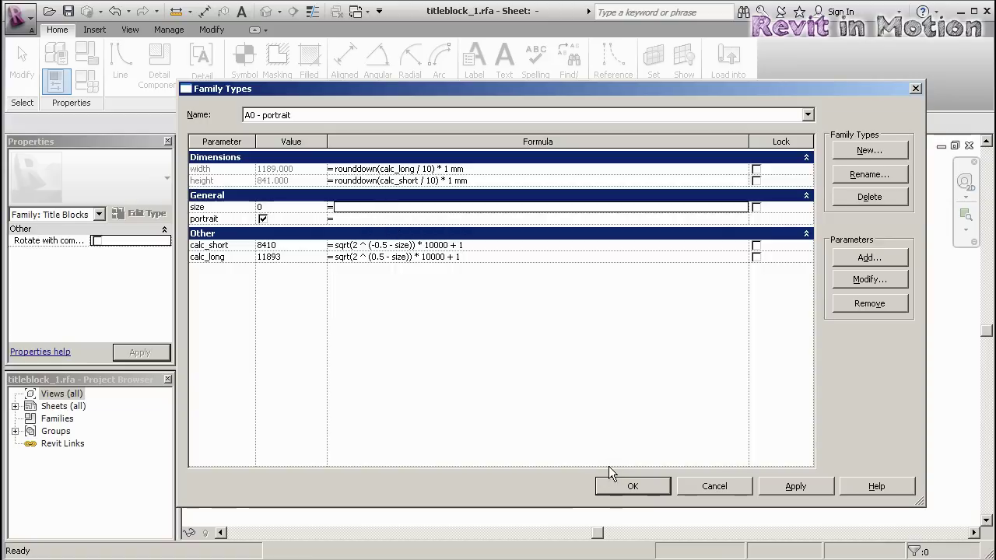
Begin the width formula with an if(portrait, condition ahead of the existing rounddown expression.
{"action": "left_click", "coordinate": [342, 172]}
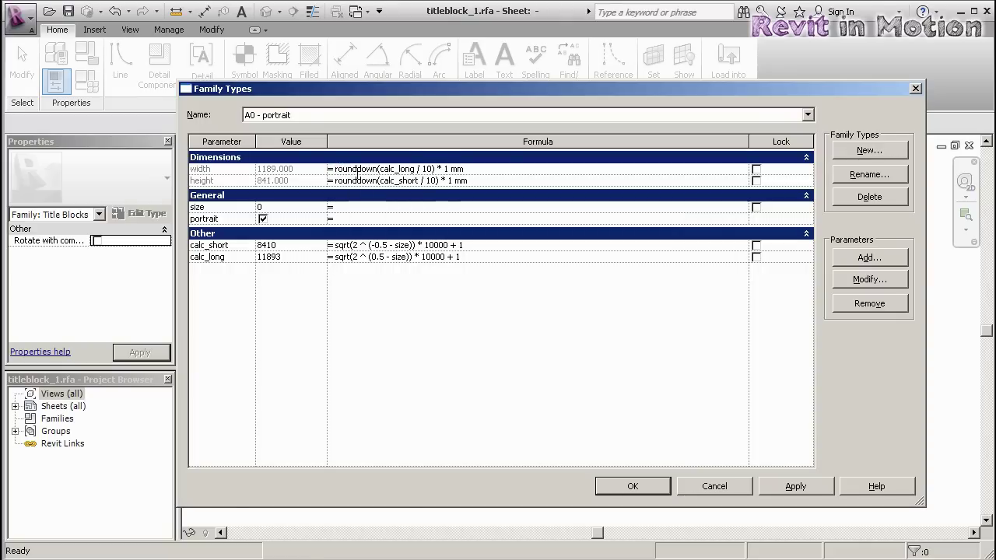
{"action": "type", "text": "if"}
{"action": "type", "text": "(p"}
{"action": "type", "text": "ortrait,"}
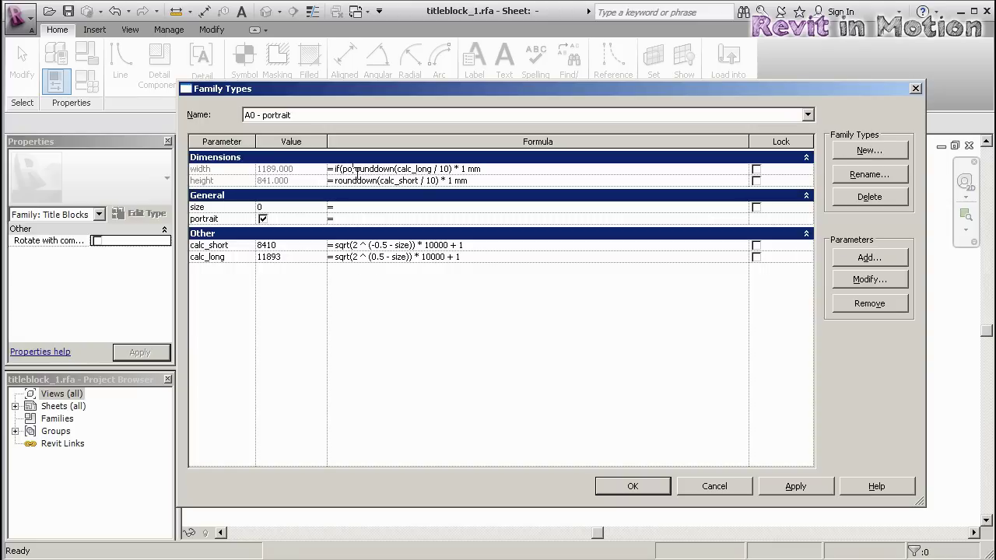
{"action": "type", "text": "t"}
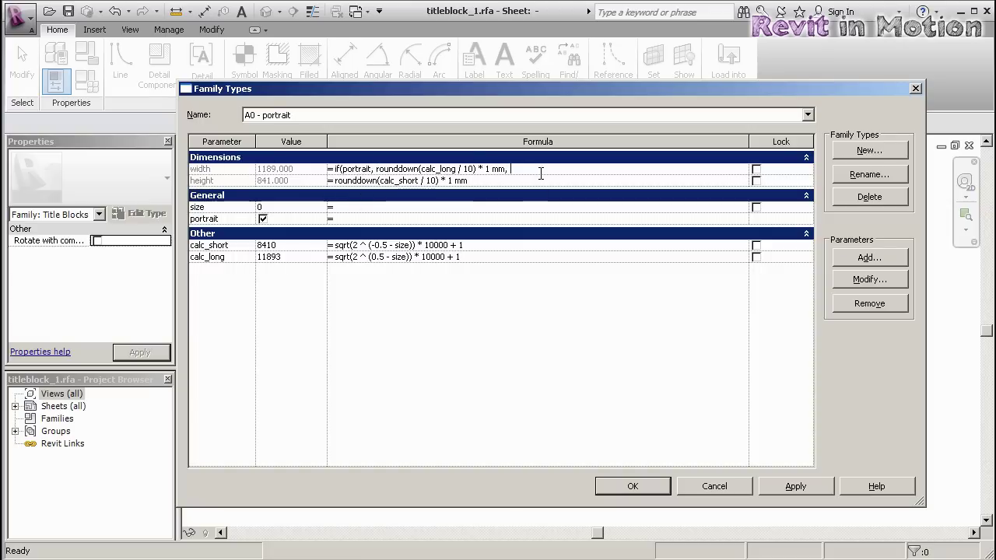
Complete the width condition with rounddown(calc_short / 10) * 1 mm as the non-portrait result and toggle portrait off and on to test it.
{"action": "left_click_drag", "start_coordinate": [376, 169], "coordinate": [507, 172]}
{"action": "key", "text": "ctrl+c"}
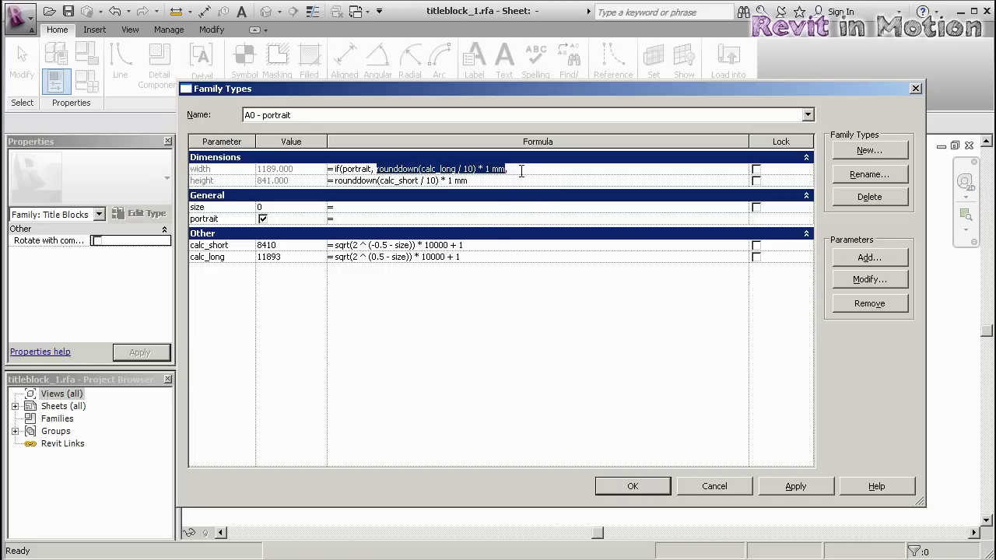
{"action": "left_click", "coordinate": [521, 170]}
{"action": "type", "text": ","}
{"action": "key", "text": "ctrl+v"}
{"action": "left_click", "coordinate": [589, 169]}
{"action": "key", "text": "BackSpace"}
{"action": "key", "text": "BackSpace"}
{"action": "key", "text": "BackSpace"}
{"action": "key", "text": "BackSpace"}
{"action": "type", "text": "short"}
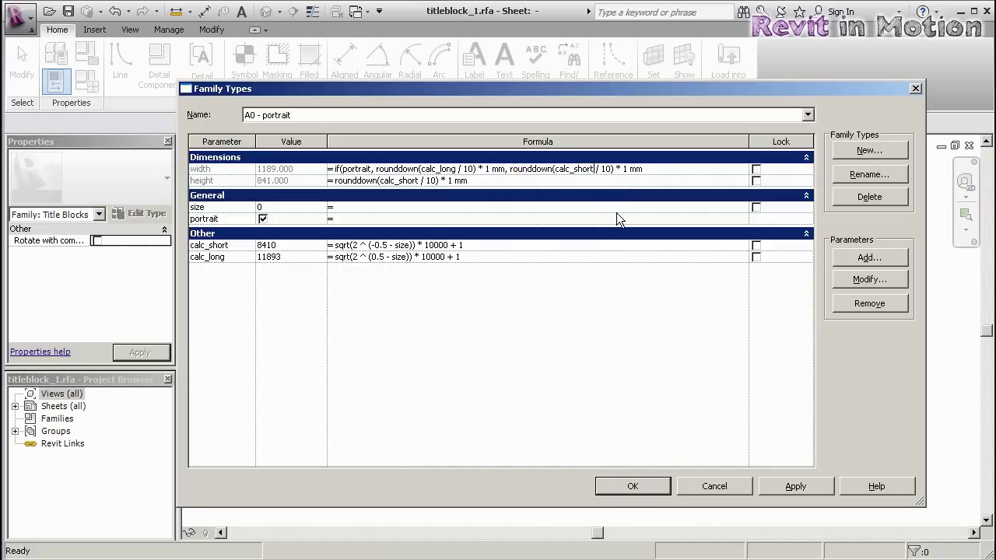
{"action": "left_click", "coordinate": [660, 169]}
{"action": "key", "text": "Tab"}
{"action": "left_click", "coordinate": [263, 219]}
{"action": "left_click", "coordinate": [261, 218]}
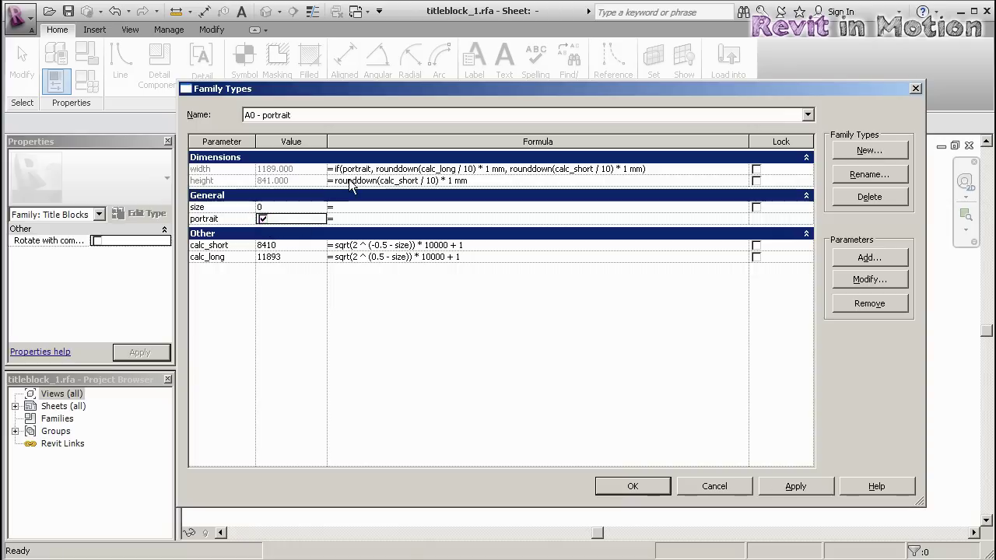
Change the height formula to if(portrait, rounddown(calc_short / 10) * 1 mm, rounddown(calc_long / 10) * 1 mm).
{"action": "type", "text": "if(pro"}
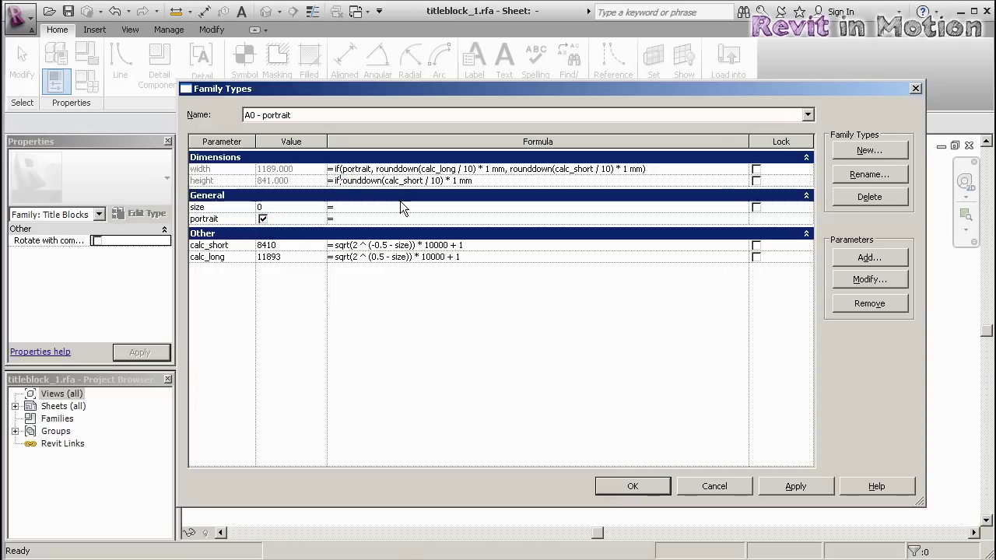
{"action": "key", "text": "BackSpace"}
{"action": "key", "text": "BackSpace"}
{"action": "type", "text": "ortra"}
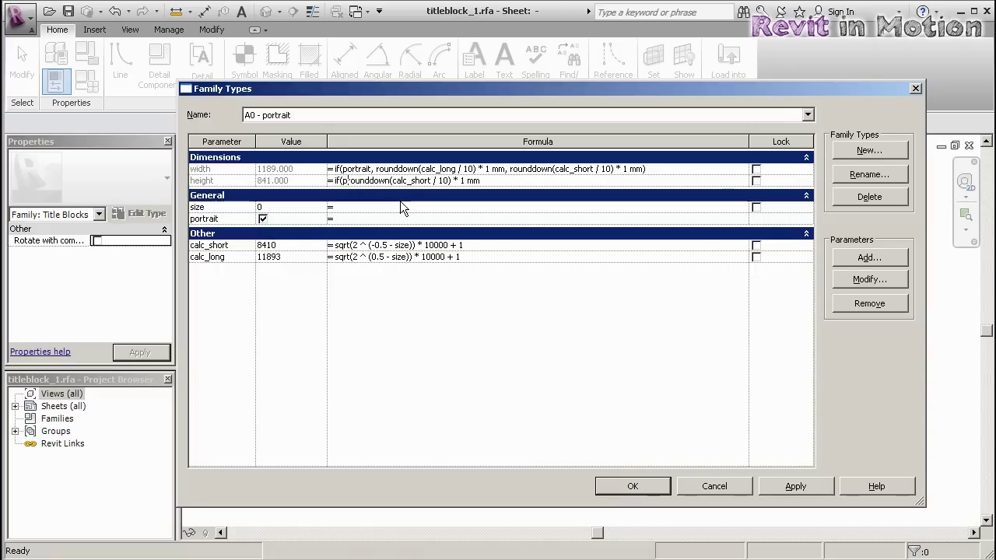
{"action": "type", "text": "it,"}
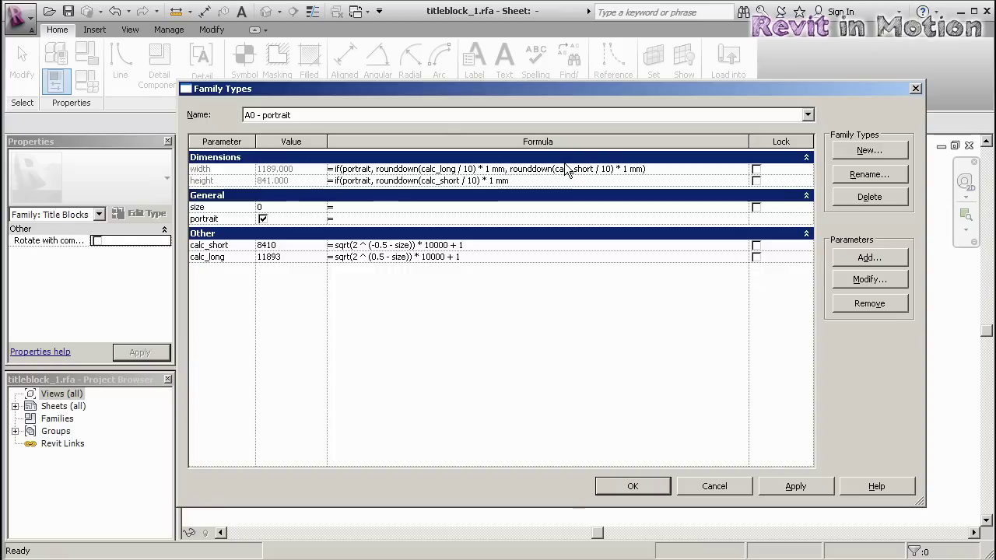
{"action": "key", "text": "ctrl+v"}
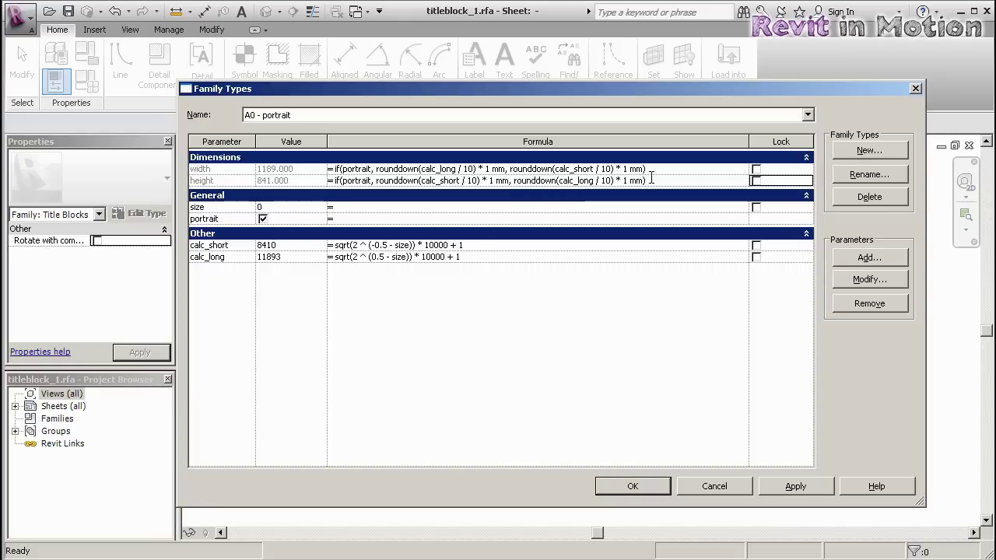
Toggle the portrait parameter off and on twice to check that width and height swap, leaving it enabled.
{"action": "left_click", "coordinate": [262, 219]}
{"action": "left_click", "coordinate": [263, 219]}
{"action": "left_click", "coordinate": [263, 218]}
{"action": "left_click", "coordinate": [263, 218]}
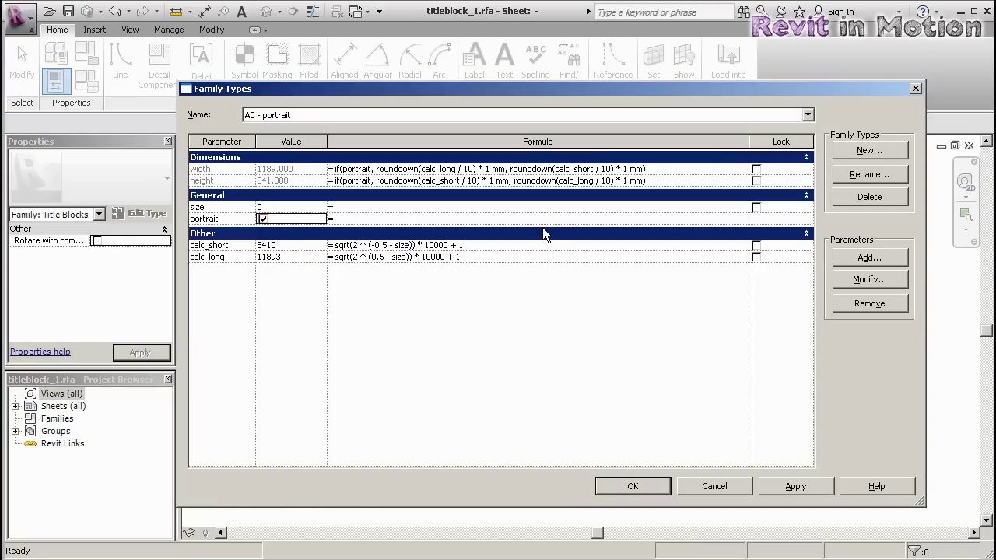
Switch to Notepad++ and mark the ISO 216, limited user input and landscape or portrait requirements as done with a +.
{"action": "key", "text": "alt+Tab"}
{"action": "left_click", "coordinate": [582, 99]}
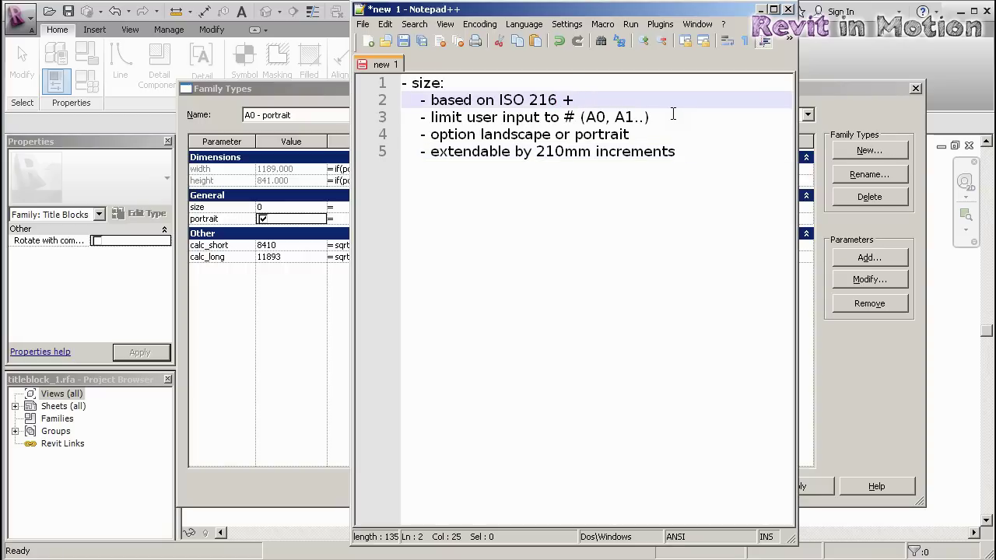
{"action": "left_click", "coordinate": [661, 117]}
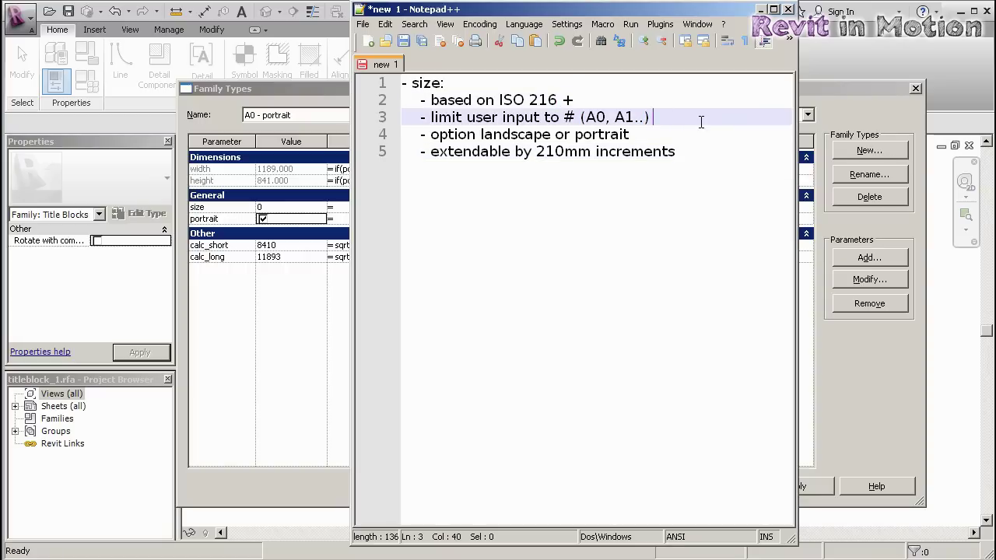
{"action": "left_click", "coordinate": [663, 131]}
{"action": "type", "text": "+"}
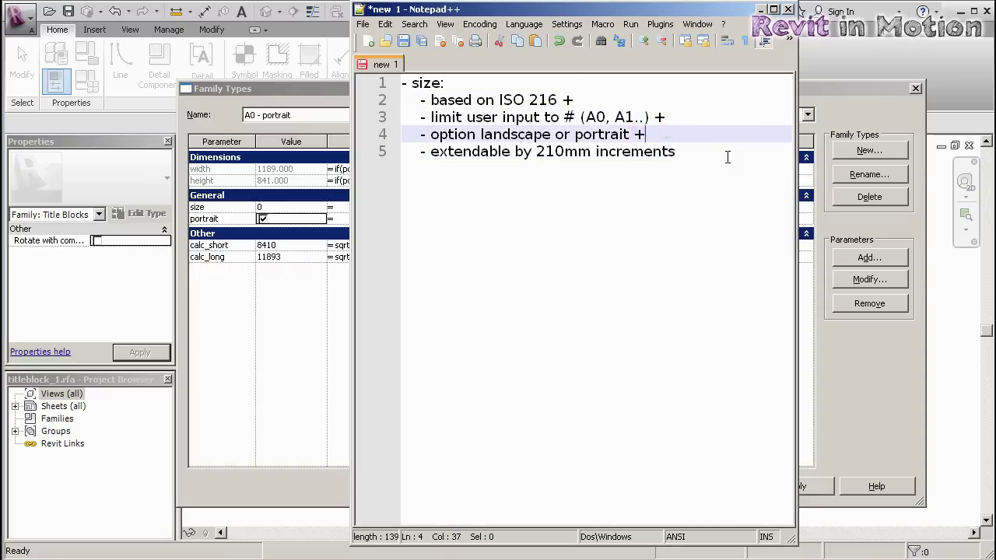
{"action": "left_click", "coordinate": [683, 152]}
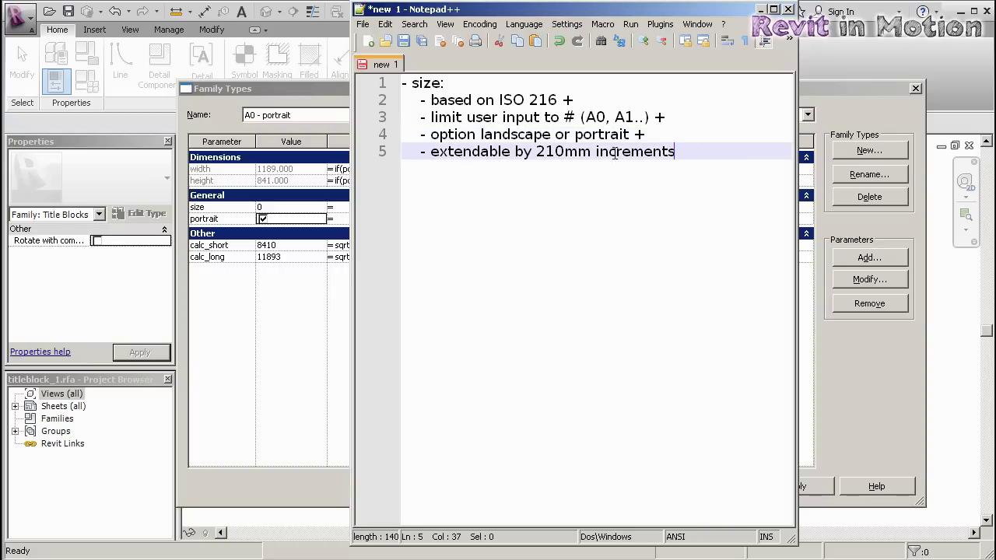
Switch back to Revit and add a type parameter named extra, of type Integer, grouped under General.
{"action": "left_click", "coordinate": [289, 280]}
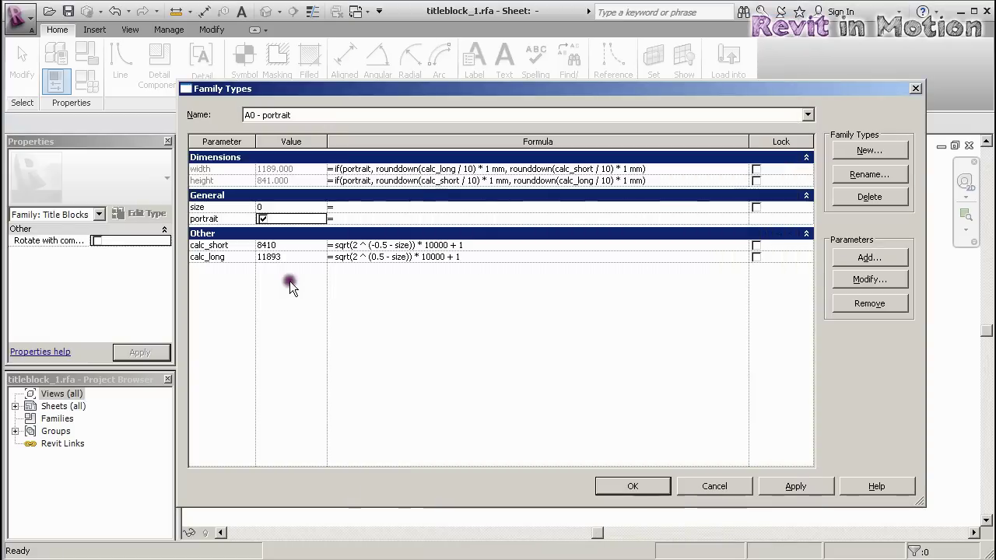
{"action": "left_click", "coordinate": [864, 259]}
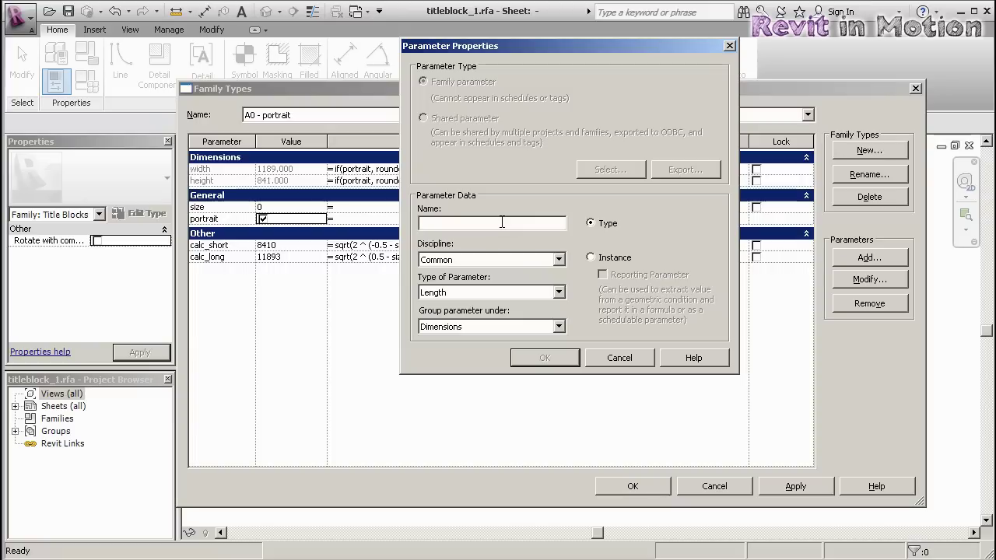
{"action": "type", "text": "cre"}
{"action": "key", "text": "BackSpace"}
{"action": "key", "text": "BackSpace"}
{"action": "key", "text": "BackSpace"}
{"action": "key", "text": "BackSpace"}
{"action": "type", "text": "extra"}
{"action": "left_click", "coordinate": [449, 293]}
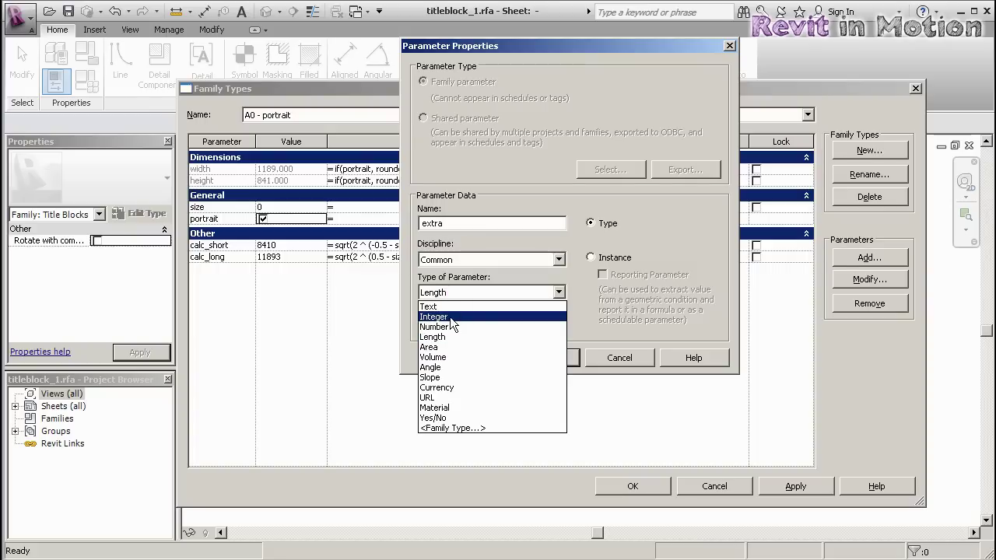
{"action": "left_click", "coordinate": [449, 317]}
{"action": "left_click", "coordinate": [467, 325]}
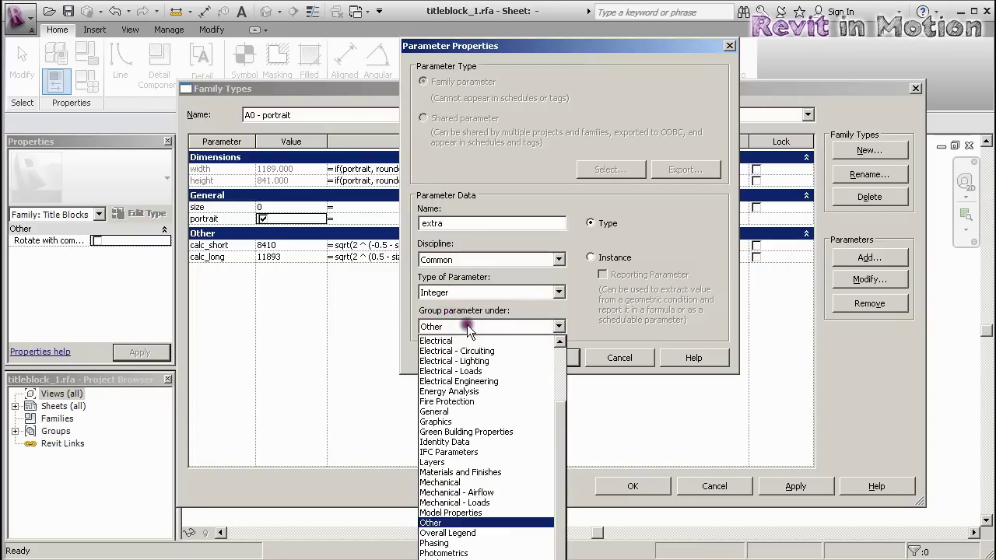
{"action": "left_click", "coordinate": [464, 419]}
{"action": "left_click", "coordinate": [536, 358]}
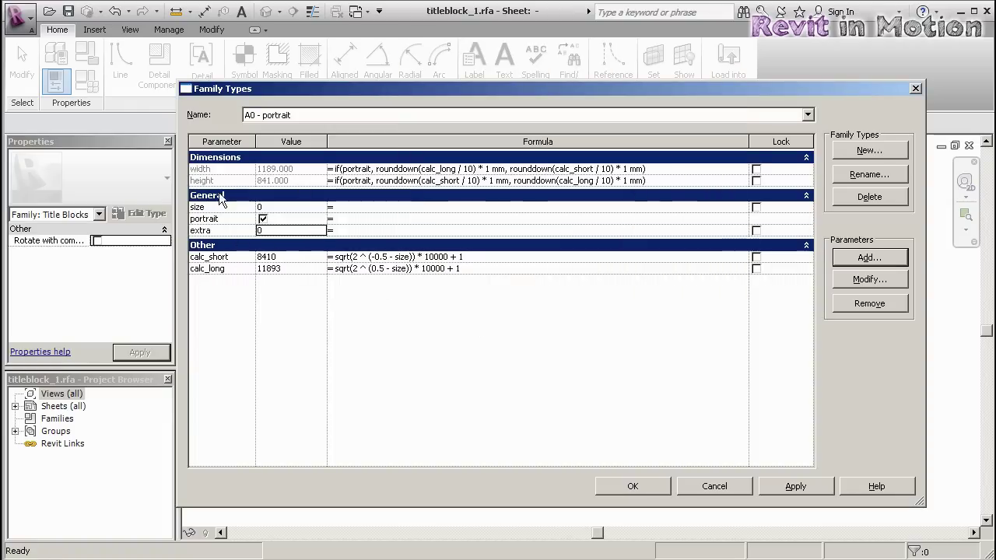
Append + (extra * 210 mm) to the end of the width formula.
{"action": "left_click", "coordinate": [204, 168]}
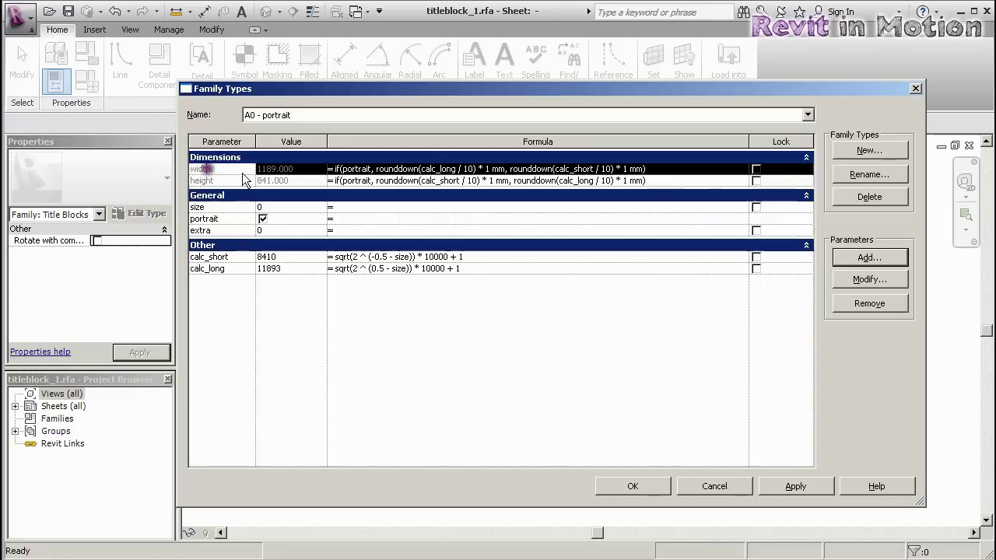
{"action": "left_click", "coordinate": [652, 170]}
{"action": "type", "text": "+ ext"}
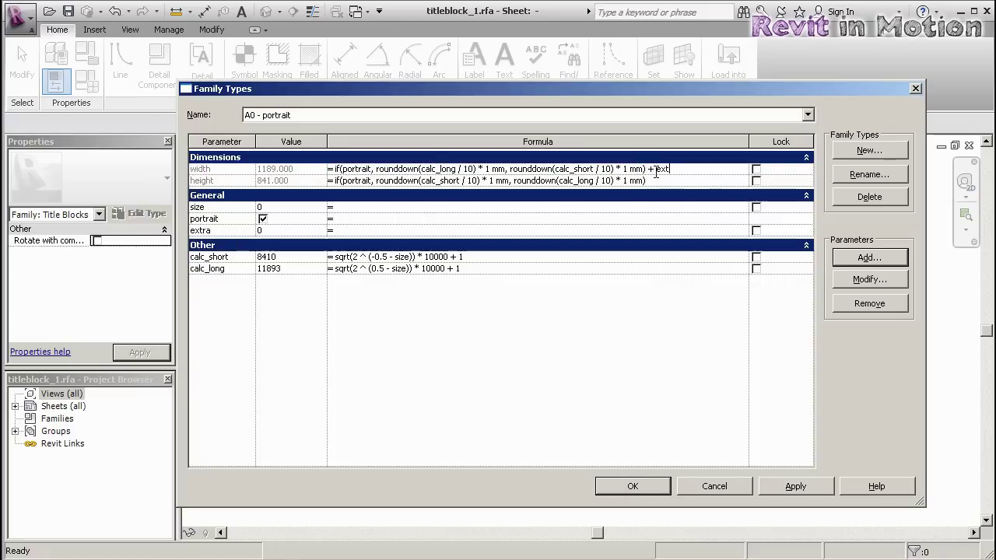
{"action": "key", "text": "BackSpace"}
{"action": "key", "text": "BackSpace"}
{"action": "key", "text": "BackSpace"}
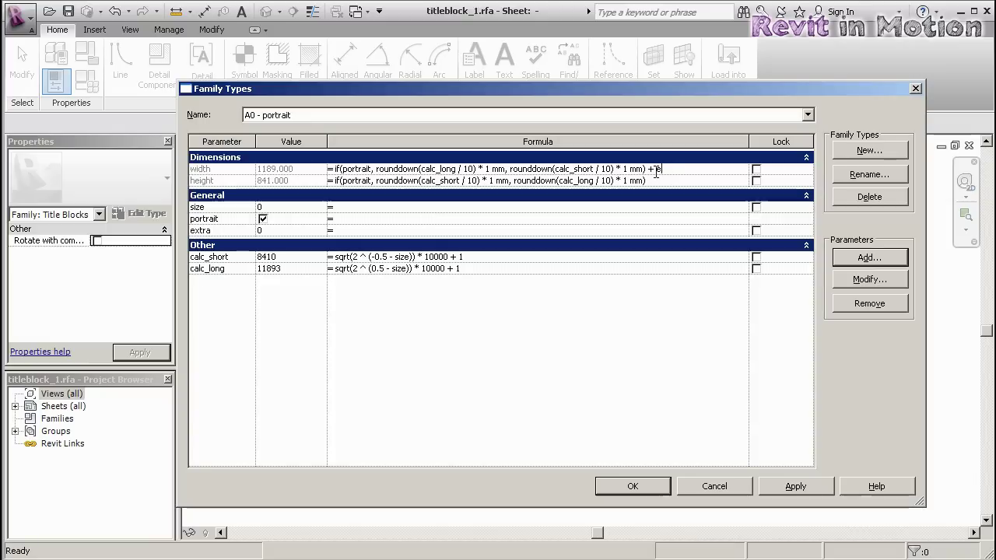
{"action": "type", "text": "(extra * 210mm)"}
{"action": "key", "text": "Tab"}
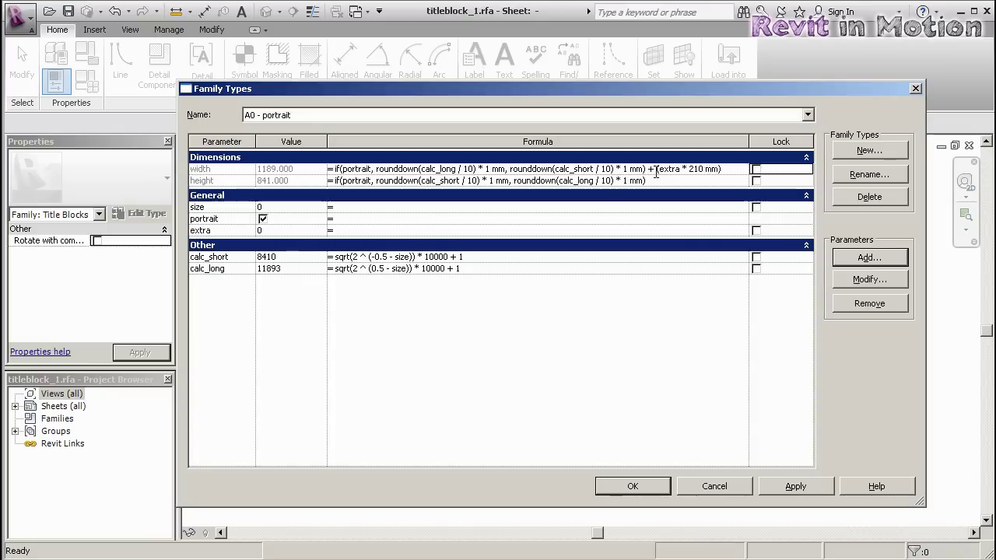
Set extra to 1 and toggle the portrait parameter to test the extended width, leaving portrait enabled.
{"action": "left_click", "coordinate": [278, 230]}
{"action": "type", "text": "1"}
{"action": "key", "text": "Tab"}
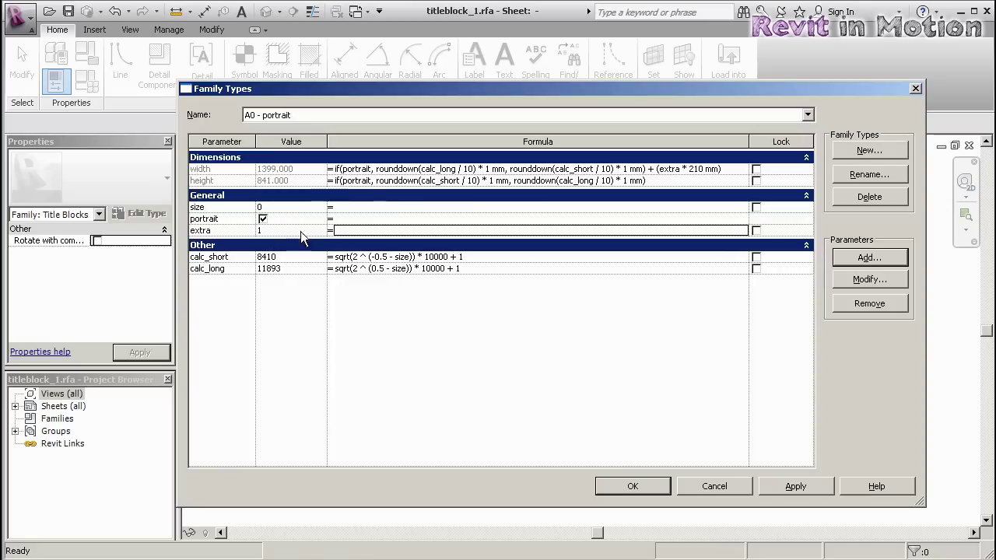
{"action": "left_click", "coordinate": [265, 231]}
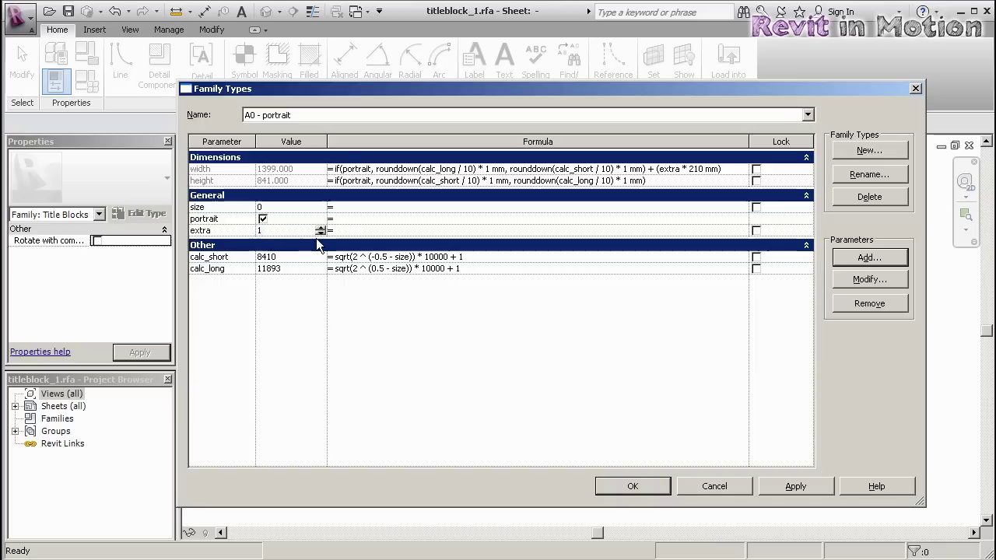
{"action": "left_click", "coordinate": [262, 219]}
{"action": "left_click", "coordinate": [262, 219]}
{"action": "left_click", "coordinate": [263, 219]}
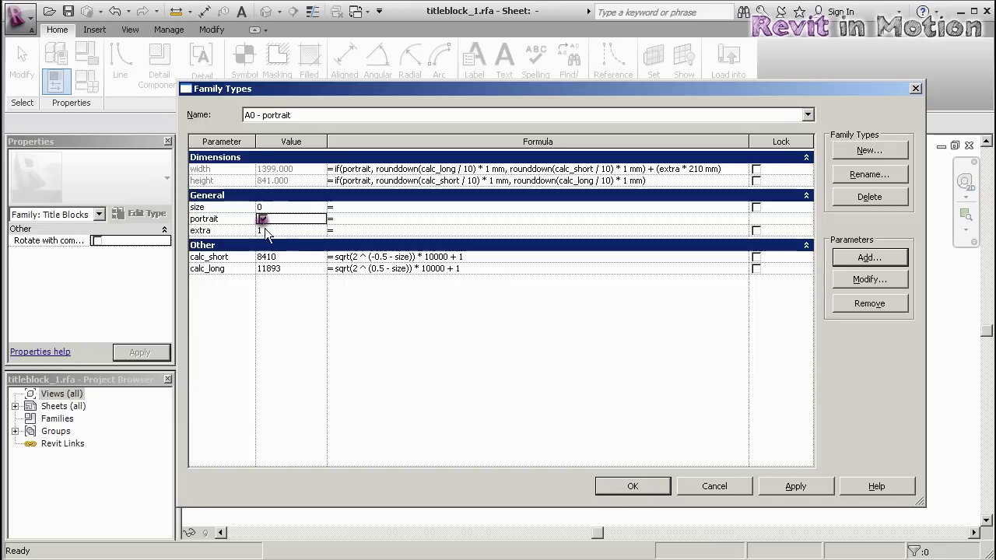
Reset the extra parameter to 0 and accept the family type changes.
{"action": "left_click", "coordinate": [266, 231]}
{"action": "type", "text": "0"}
{"action": "key", "text": "Tab"}
{"action": "left_click", "coordinate": [233, 208]}
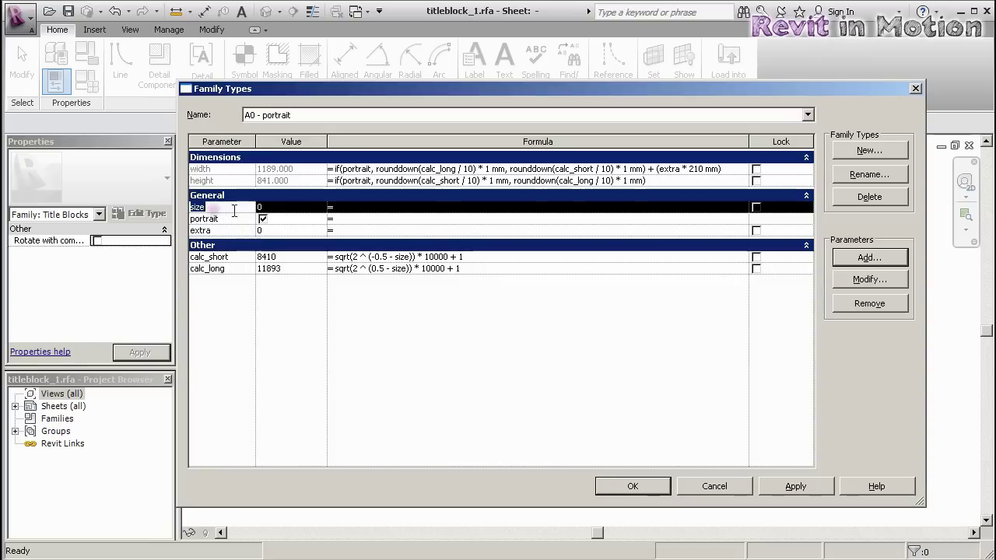
{"action": "left_click", "coordinate": [233, 231]}
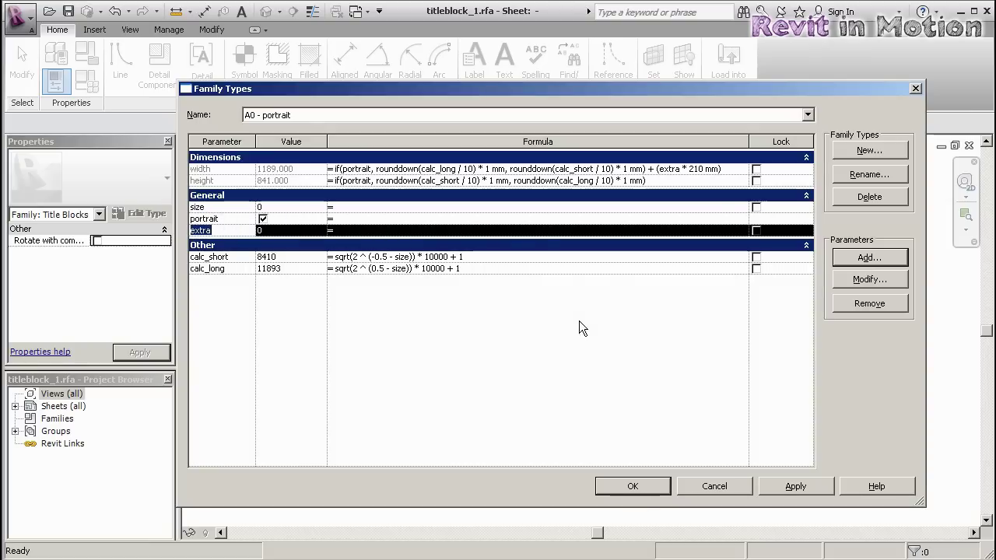
{"action": "left_click", "coordinate": [648, 489]}
Label the horizontal dimension along the outline's upper edge with the width parameter.
{"action": "left_click", "coordinate": [498, 192]}
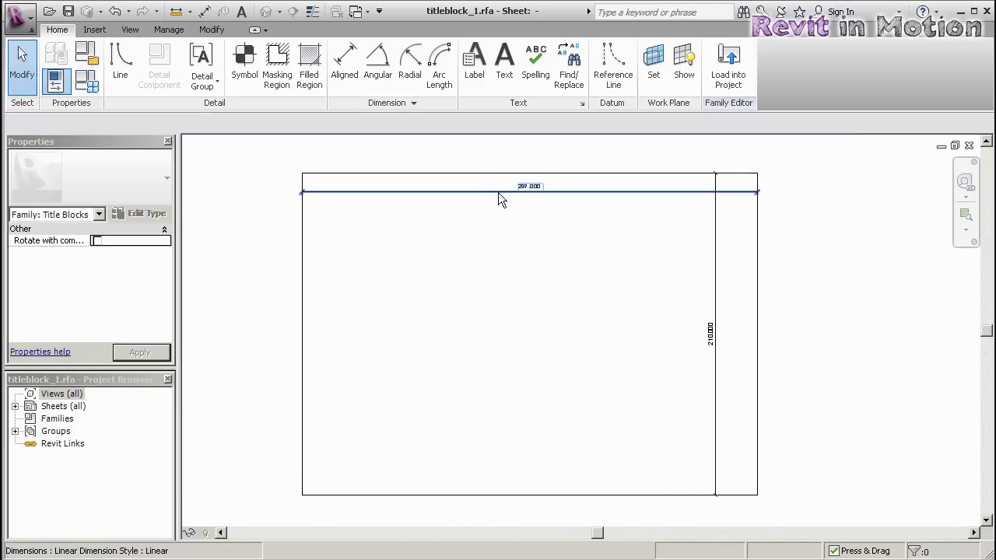
{"action": "left_click", "coordinate": [370, 123]}
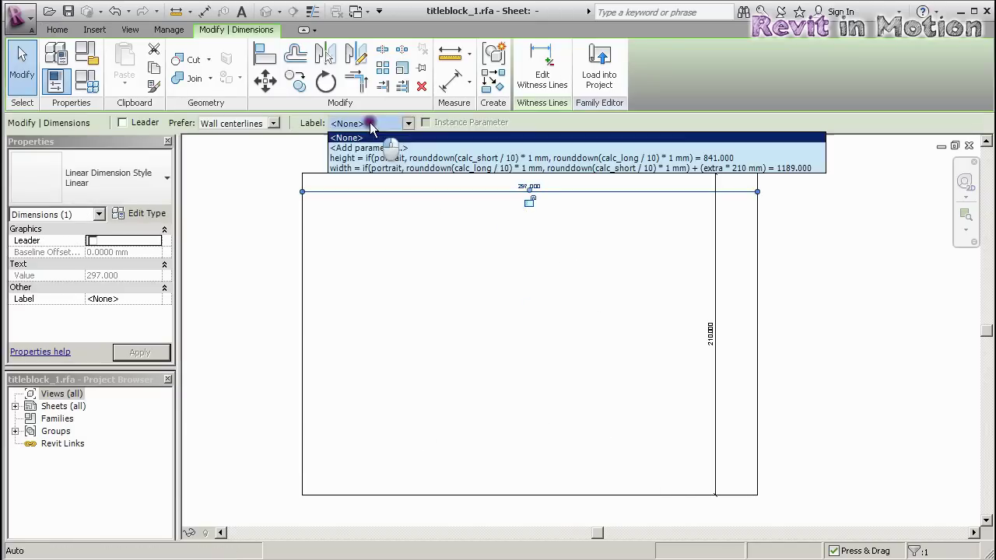
{"action": "left_click", "coordinate": [468, 168]}
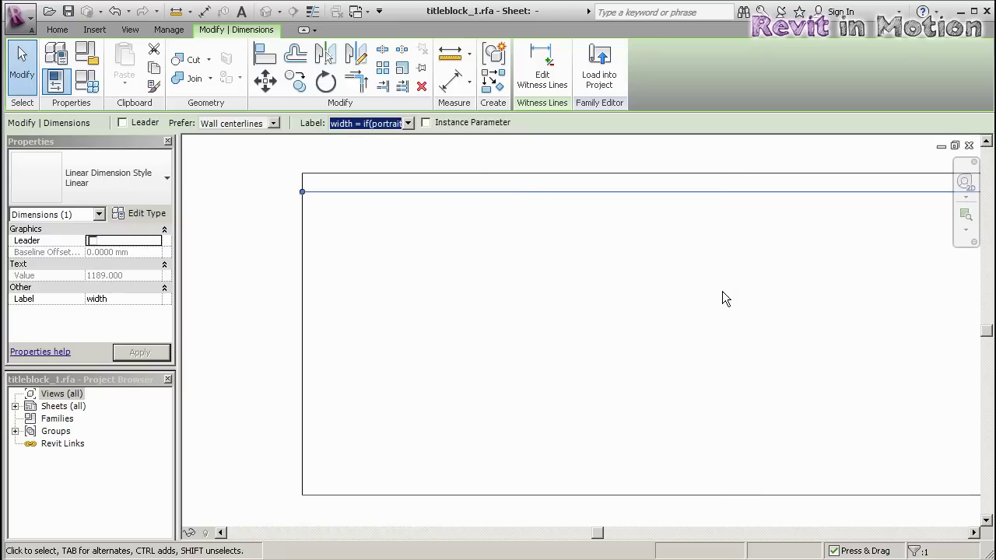
{"action": "left_click_drag", "start_coordinate": [593, 532], "coordinate": [776, 538]}
{"action": "left_click", "coordinate": [709, 506]}
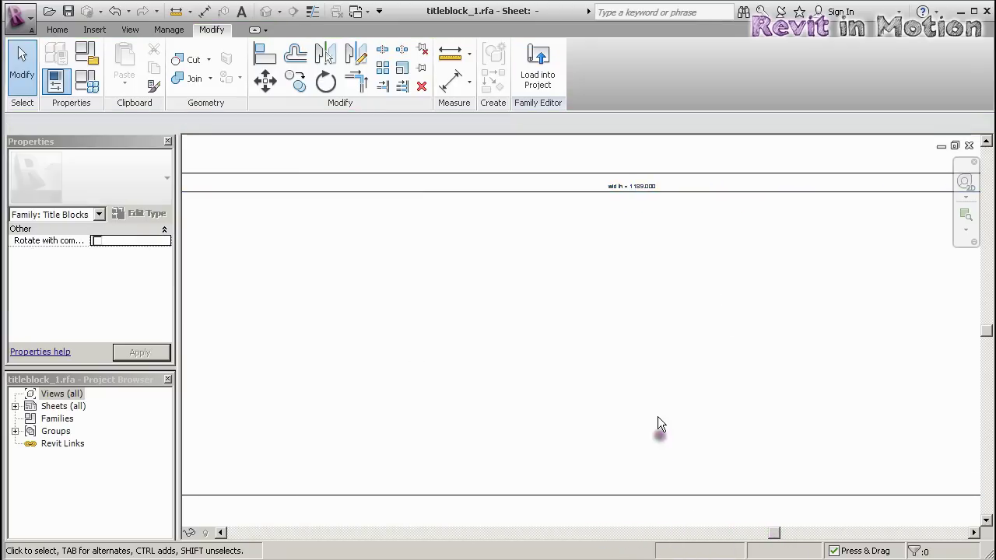
Label the vertical dimension near the outline's right edge with the height parameter.
{"action": "scroll", "coordinate": [699, 422], "scroll_direction": "down", "scroll_amount": 3}
{"action": "middle_click_drag", "start_coordinate": [698, 423], "coordinate": [601, 331]}
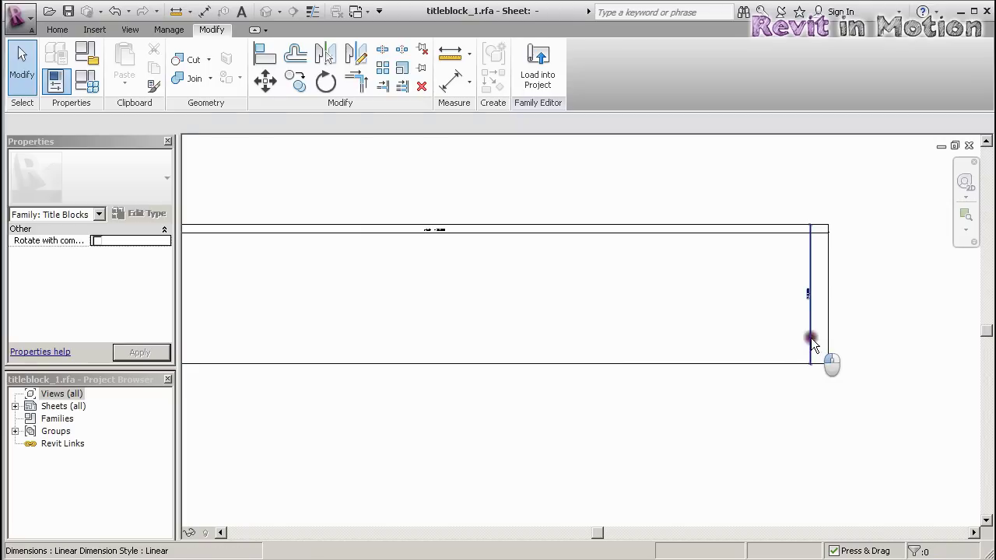
{"action": "left_click", "coordinate": [809, 336]}
{"action": "left_click", "coordinate": [376, 123]}
{"action": "left_click", "coordinate": [378, 155]}
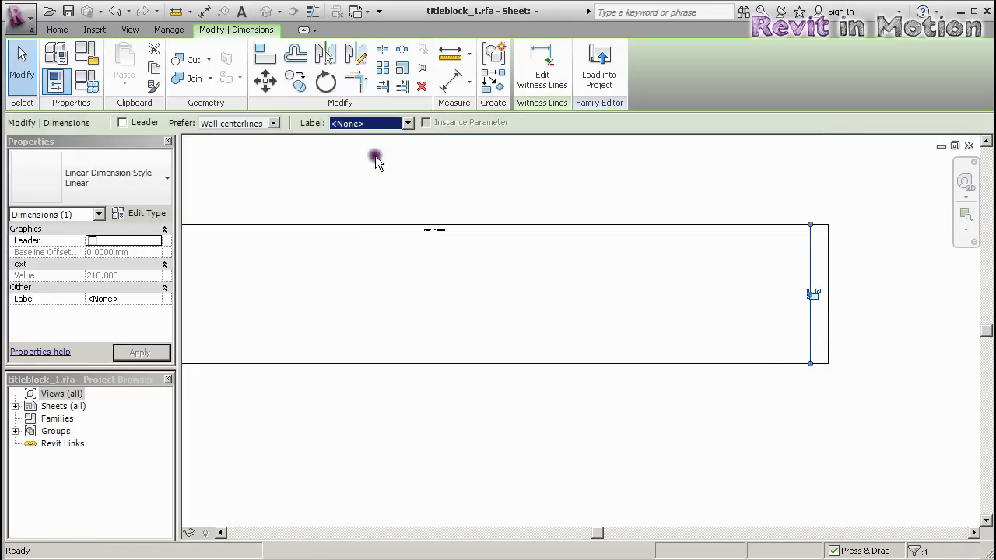
{"action": "left_click", "coordinate": [589, 347]}
Set the size parameter of the A0 - portrait type to 2 and apply it to the title block outline.
{"action": "scroll", "coordinate": [581, 324], "scroll_direction": "down", "scroll_amount": 7}
{"action": "middle_click_drag", "start_coordinate": [563, 285], "coordinate": [606, 468]}
{"action": "scroll", "coordinate": [642, 433], "scroll_direction": "up", "scroll_amount": 7}
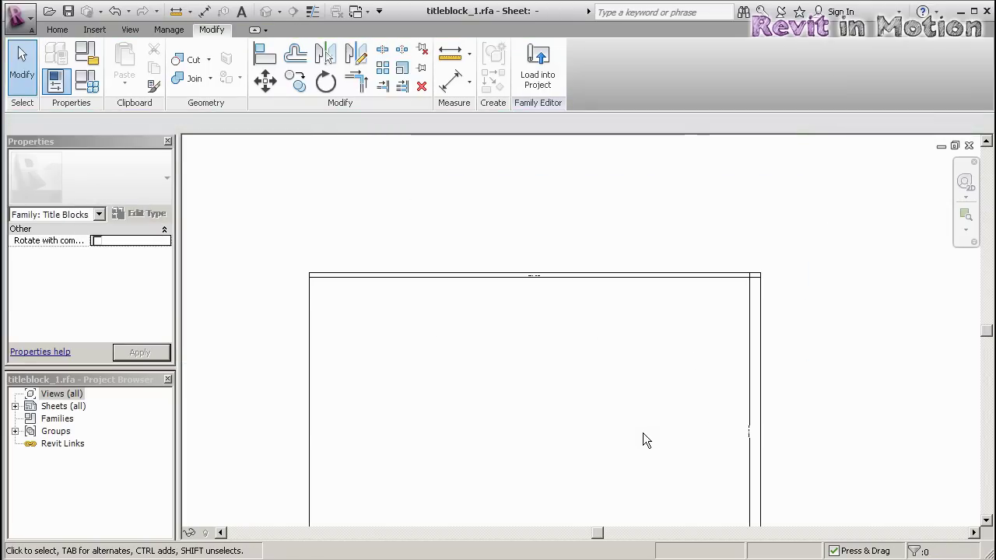
{"action": "scroll", "coordinate": [643, 433], "scroll_direction": "down", "scroll_amount": 3}
{"action": "middle_click_drag", "start_coordinate": [644, 433], "coordinate": [627, 325]}
{"action": "left_click", "coordinate": [88, 82]}
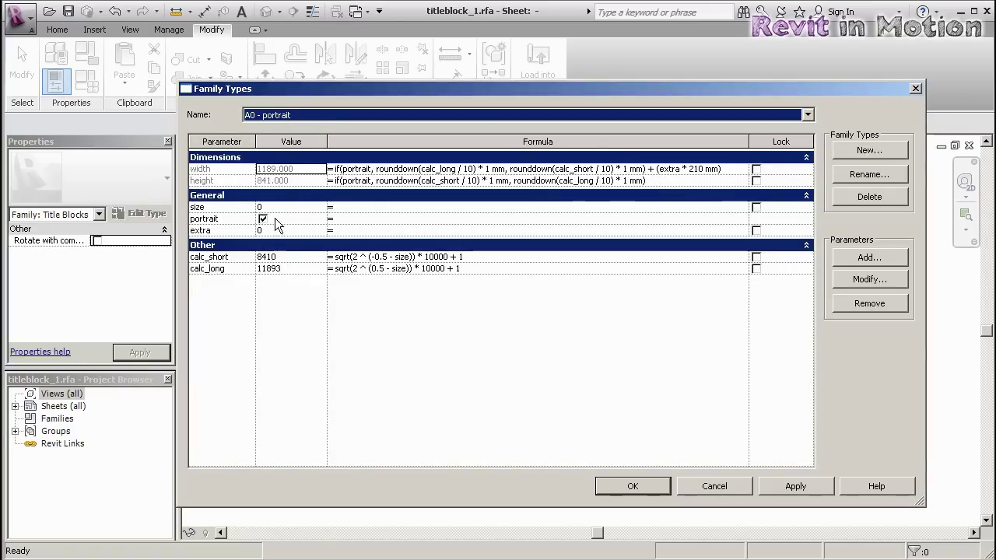
{"action": "left_click", "coordinate": [284, 207]}
{"action": "type", "text": "2"}
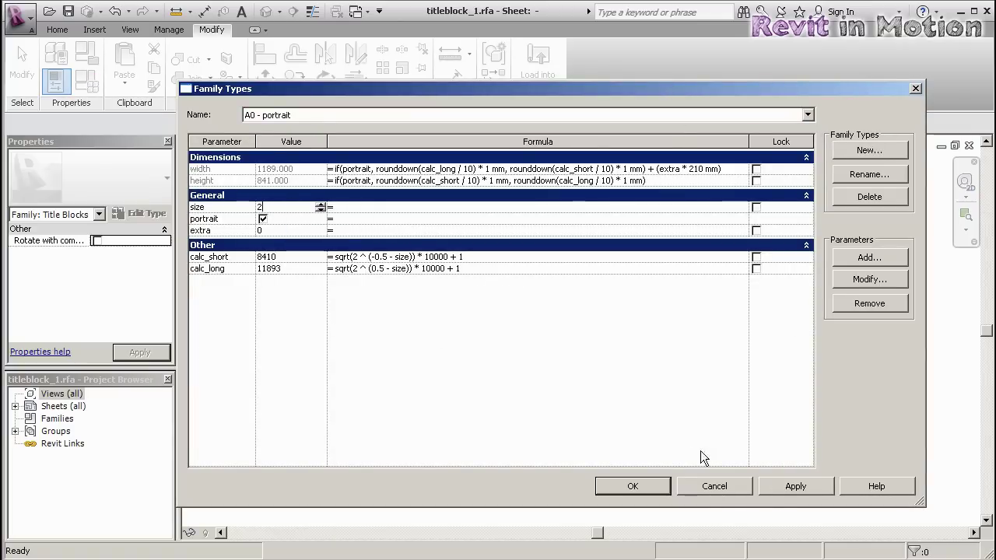
{"action": "left_click", "coordinate": [649, 486]}
Examine the resized title block outline and its labelled width dimension.
{"action": "scroll", "coordinate": [543, 340], "scroll_direction": "up", "scroll_amount": 5}
{"action": "scroll", "coordinate": [725, 423], "scroll_direction": "down", "scroll_amount": 3}
{"action": "middle_click_drag", "start_coordinate": [799, 444], "coordinate": [688, 418]}
{"action": "left_click", "coordinate": [711, 424]}
{"action": "scroll", "coordinate": [545, 339], "scroll_direction": "down", "scroll_amount": 4}
{"action": "middle_click_drag", "start_coordinate": [389, 140], "coordinate": [505, 243]}
{"action": "left_click", "coordinate": [583, 395]}
{"action": "scroll", "coordinate": [583, 395], "scroll_direction": "down", "scroll_amount": 2}
{"action": "scroll", "coordinate": [489, 341], "scroll_direction": "up", "scroll_amount": 2}
{"action": "scroll", "coordinate": [463, 357], "scroll_direction": "up", "scroll_amount": 1}
{"action": "middle_click_drag", "start_coordinate": [463, 358], "coordinate": [500, 413]}
{"action": "scroll", "coordinate": [500, 412], "scroll_direction": "down", "scroll_amount": 1}
Change the size value of the A0 - portrait type again and accept it to resize the outline.
{"action": "left_click", "coordinate": [87, 82]}
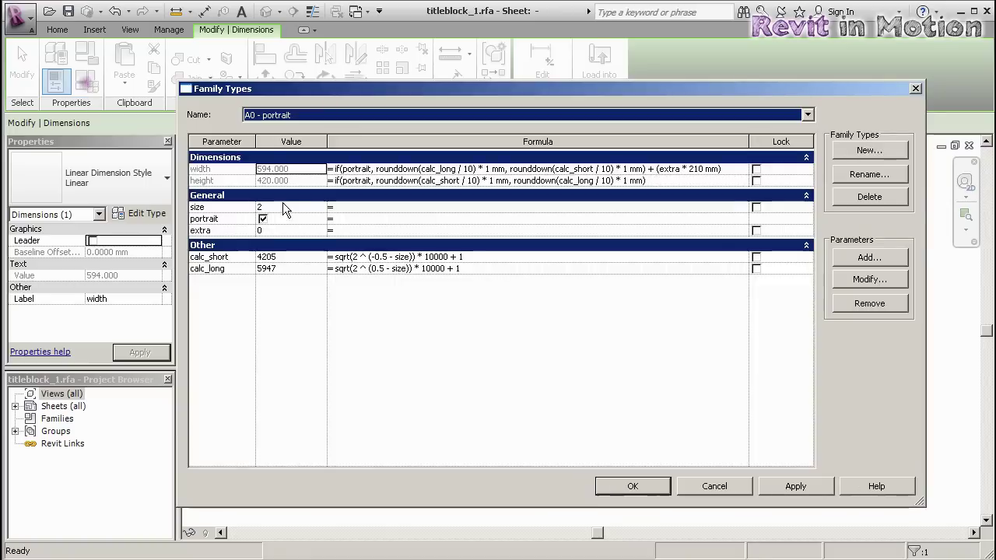
{"action": "left_click", "coordinate": [269, 206]}
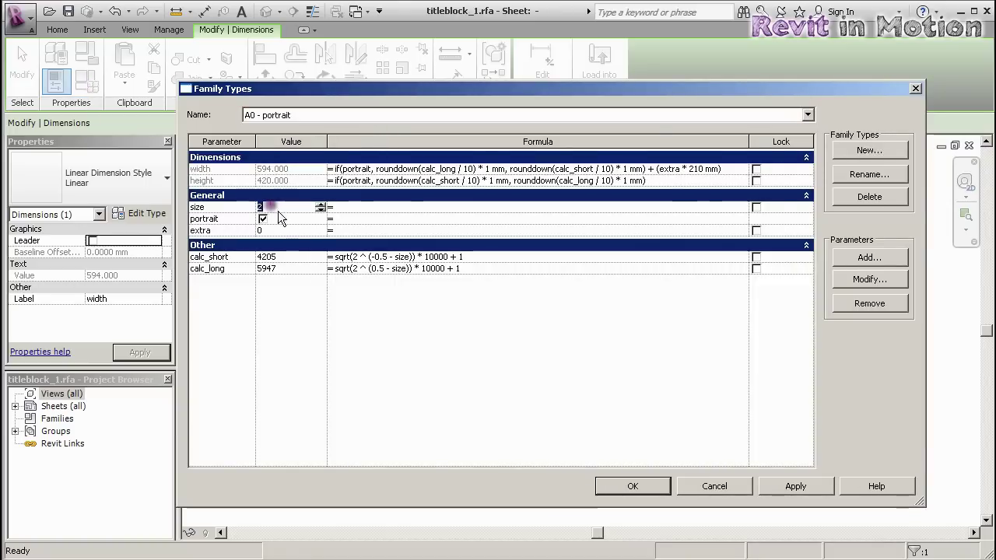
{"action": "left_click", "coordinate": [632, 485]}
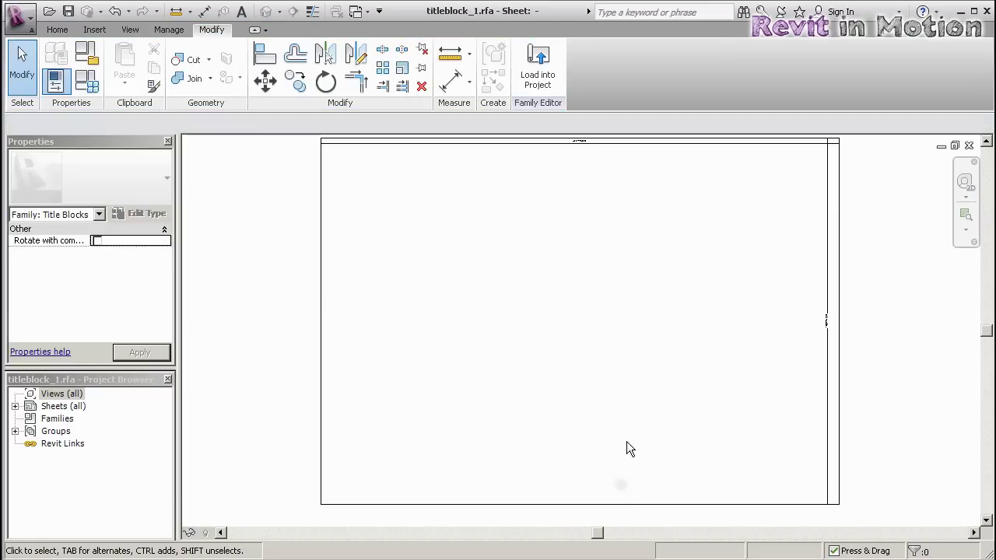
{"action": "middle_click_drag", "start_coordinate": [630, 390], "coordinate": [587, 388]}
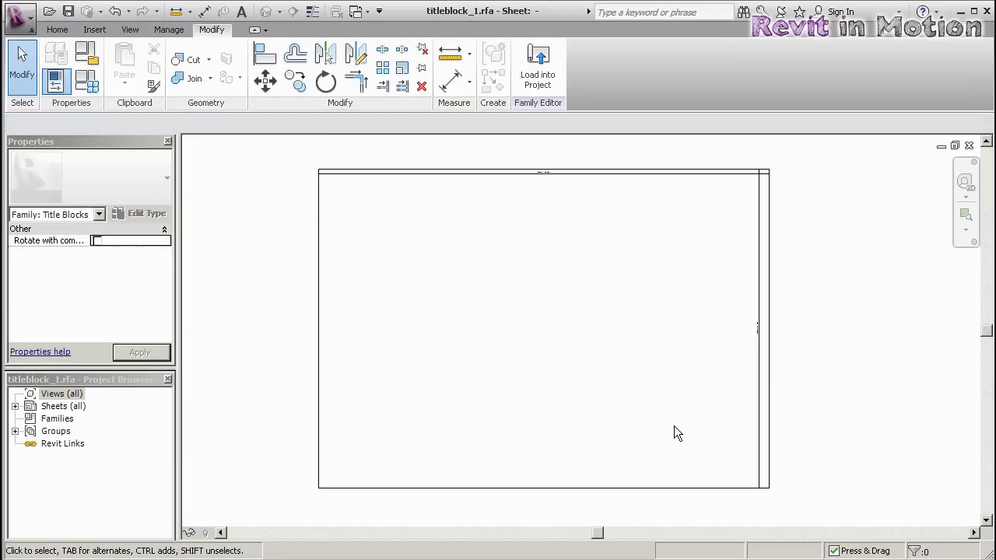